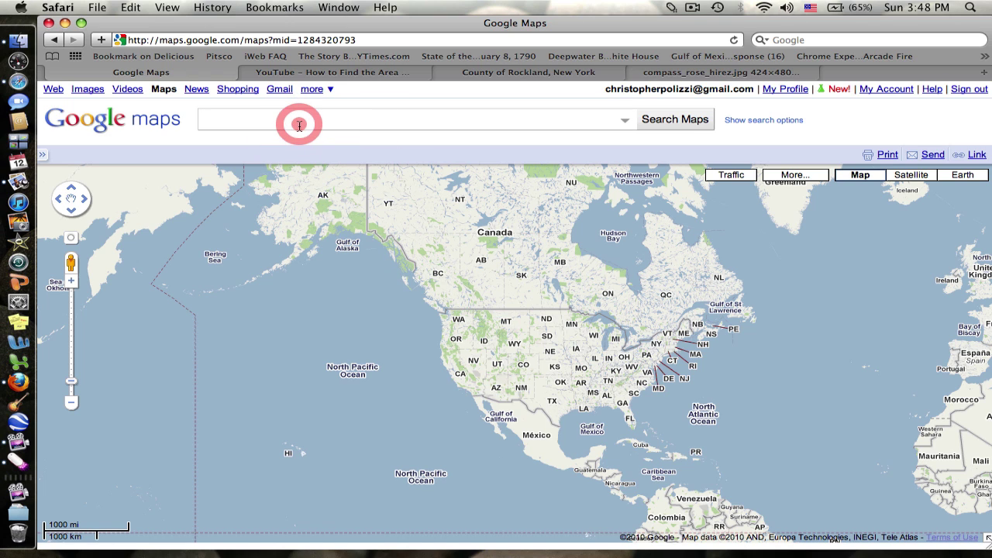
# Step: Search for Rockland County NY to show its marker at New City beside the Hudson
pyautogui.click(298, 125)
pyautogui.write('Rock')
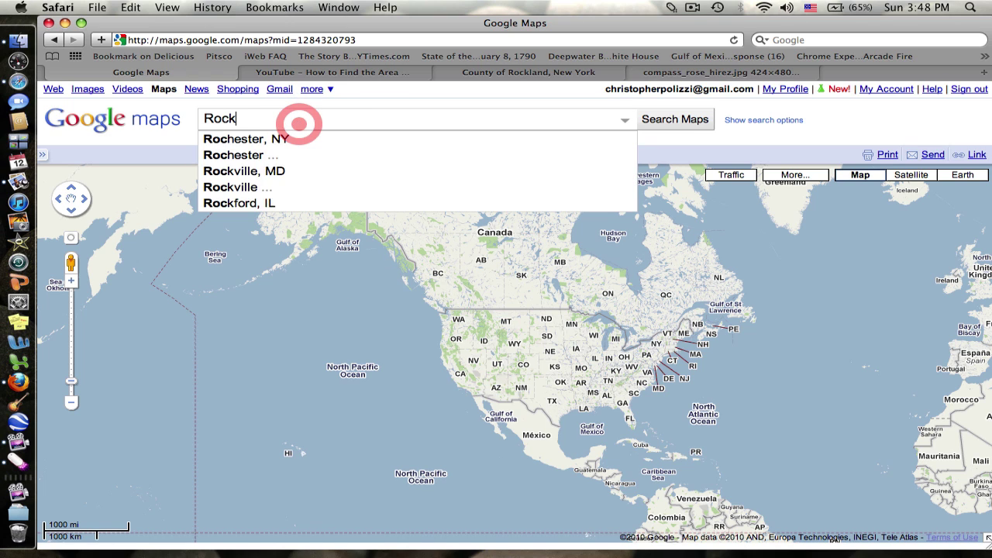
pyautogui.write('land Count')
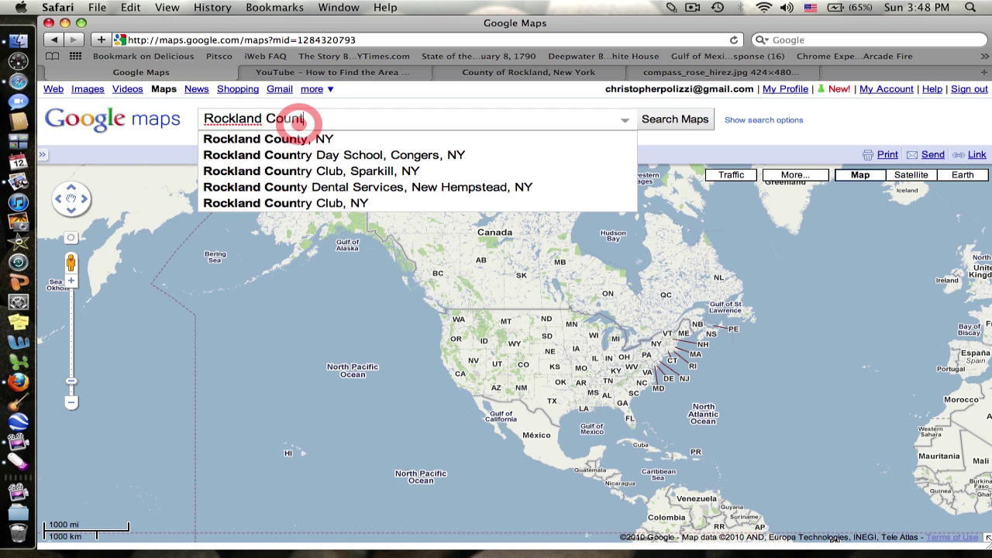
pyautogui.write('y NY')
pyautogui.press('Return')
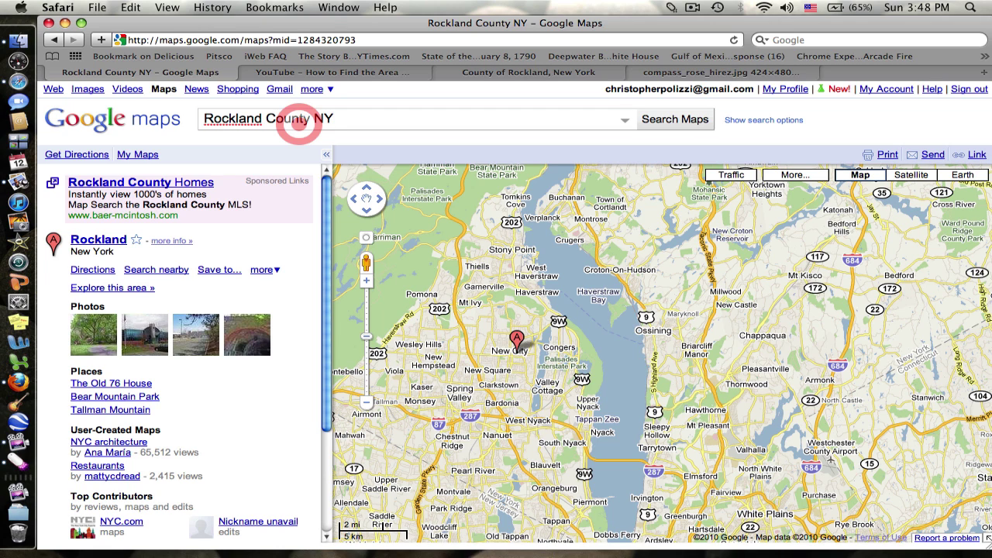
pyautogui.click(444, 393)
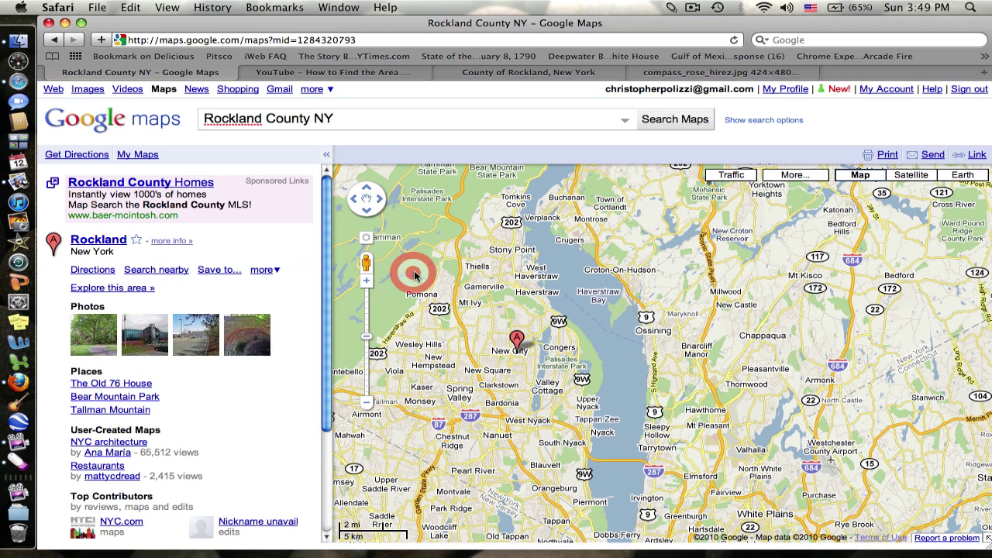
# Step: Zoom out one level, pan northwest of Rockland, and open the My Maps list
pyautogui.click(366, 401)
pyautogui.moveTo(508, 386)
pyautogui.mouseDown()
pyautogui.moveTo(587, 412)
pyautogui.moveTo(602, 439)
pyautogui.moveTo(586, 436)
pyautogui.mouseUp()
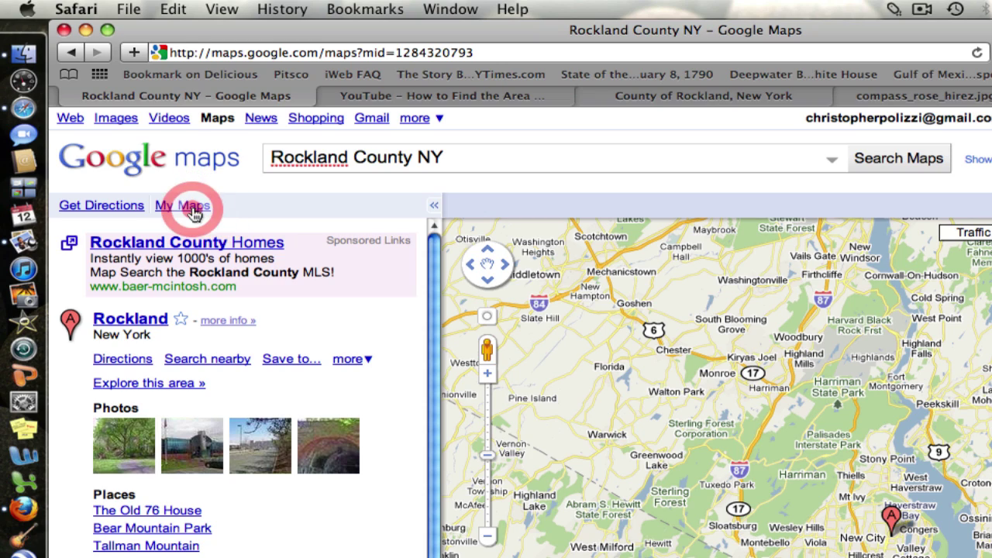
pyautogui.click(193, 211)
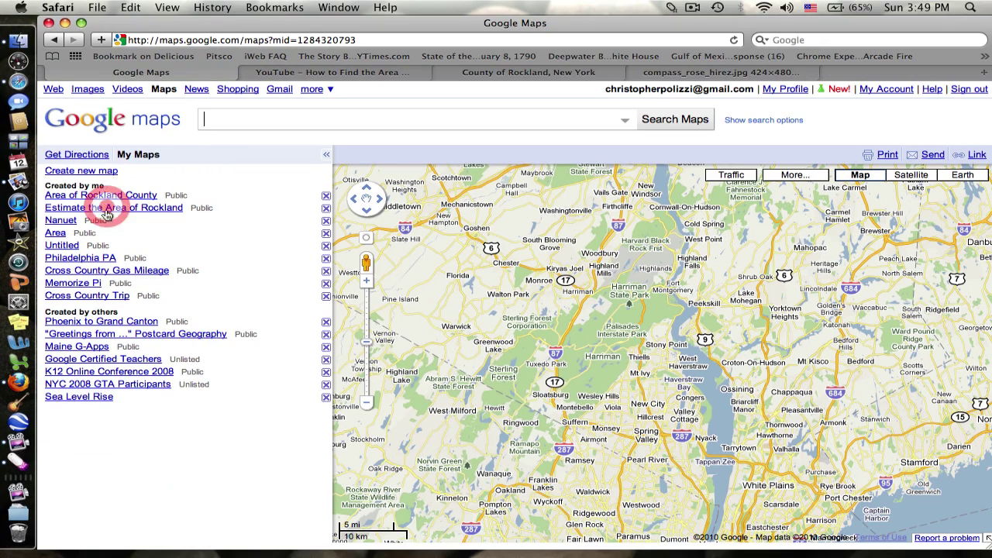
# Step: Create a new map titled 'Area of Rockland' described 'Please estimate the area in miles of Rockland County.'
pyautogui.click(96, 172)
pyautogui.click(110, 211)
pyautogui.doubleClick(110, 211)
pyautogui.write('Area')
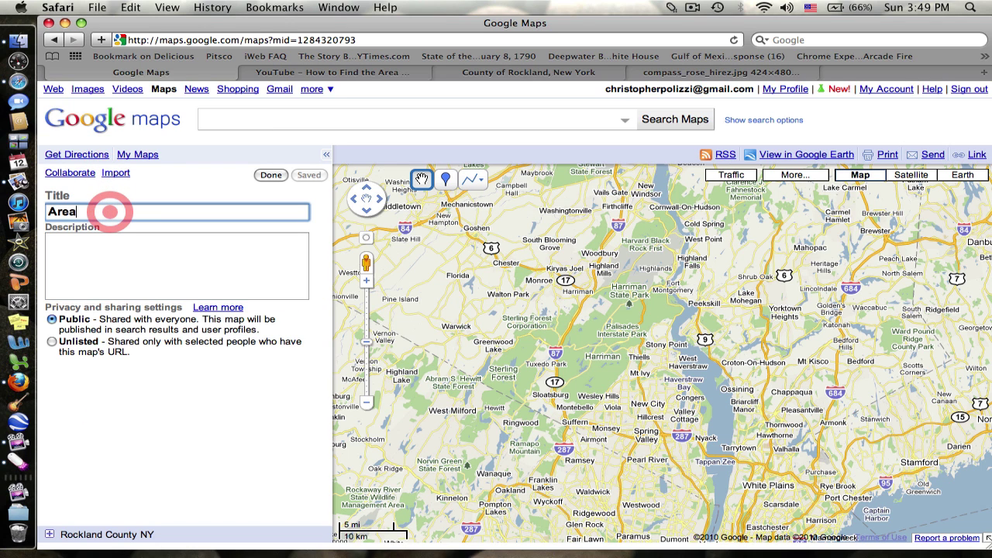
pyautogui.write(' of Rockland')
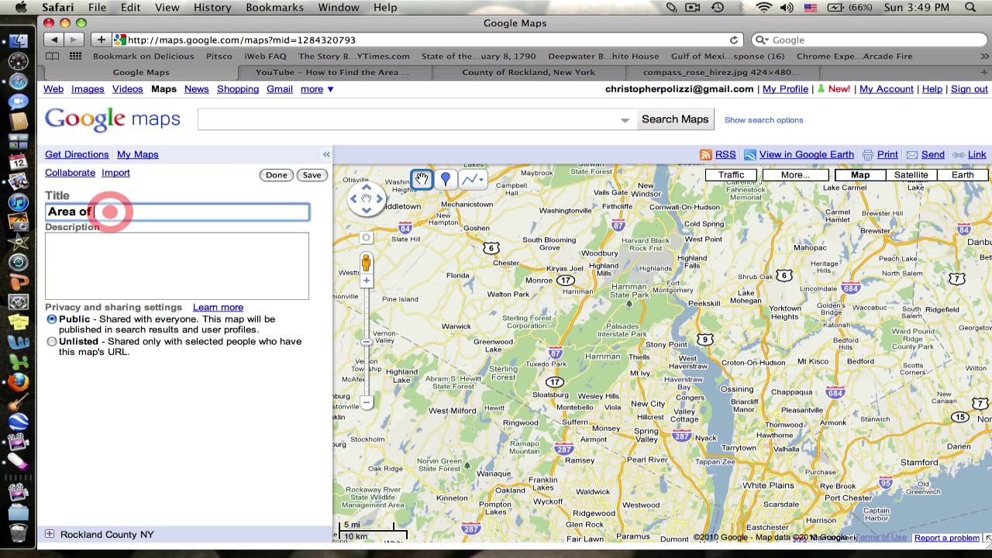
pyautogui.click(101, 260)
pyautogui.write('Pleas')
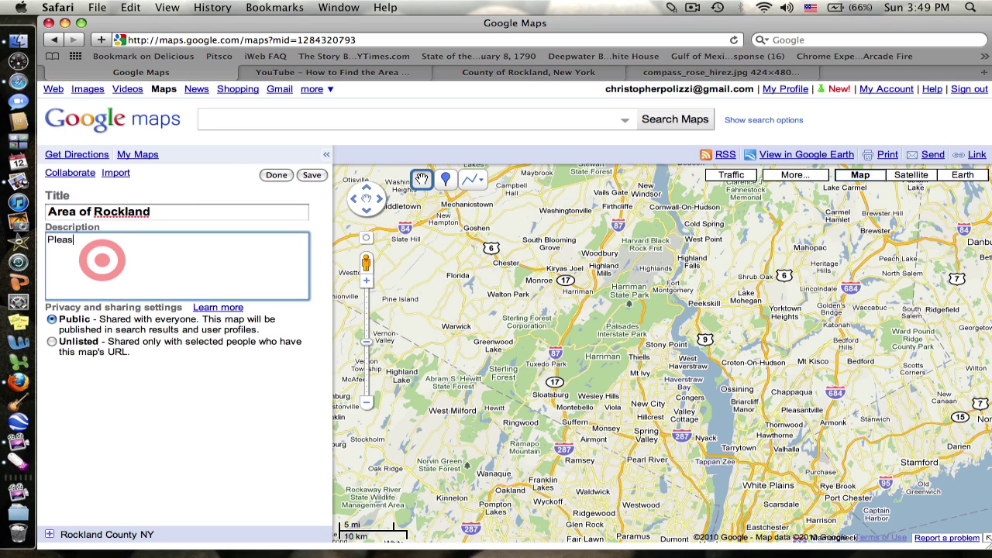
pyautogui.write('e estimate the area in miles of Rockland ')
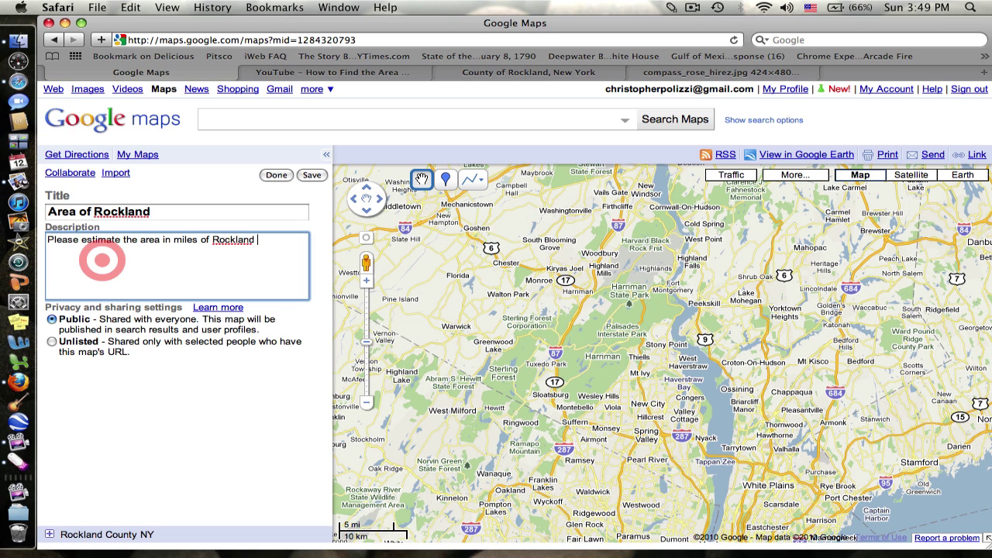
pyautogui.write('County.')
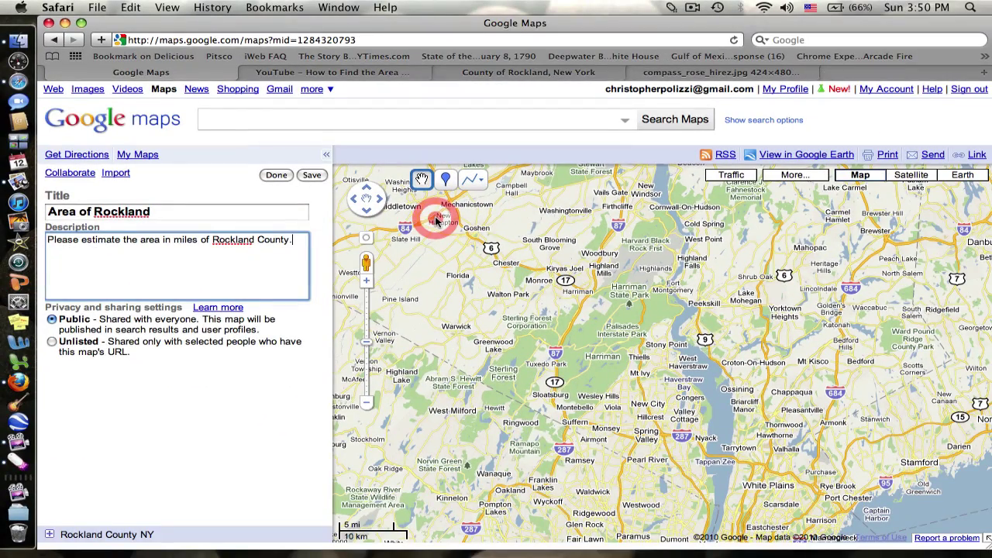
# Step: Pan Rockland County into view and get ready to place a new pin
pyautogui.moveTo(436, 221); pyautogui.dragTo(445, 256)
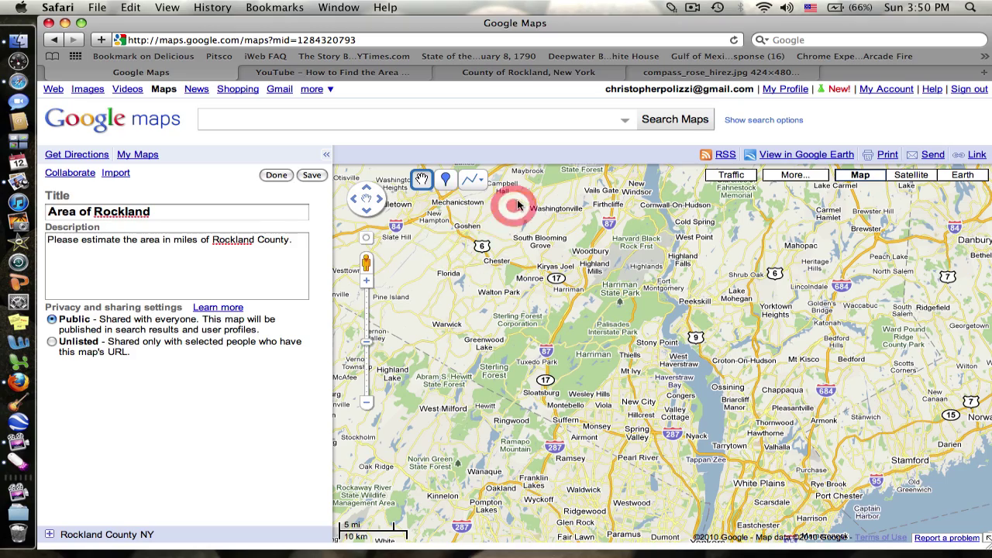
pyautogui.moveTo(491, 327); pyautogui.dragTo(558, 348)
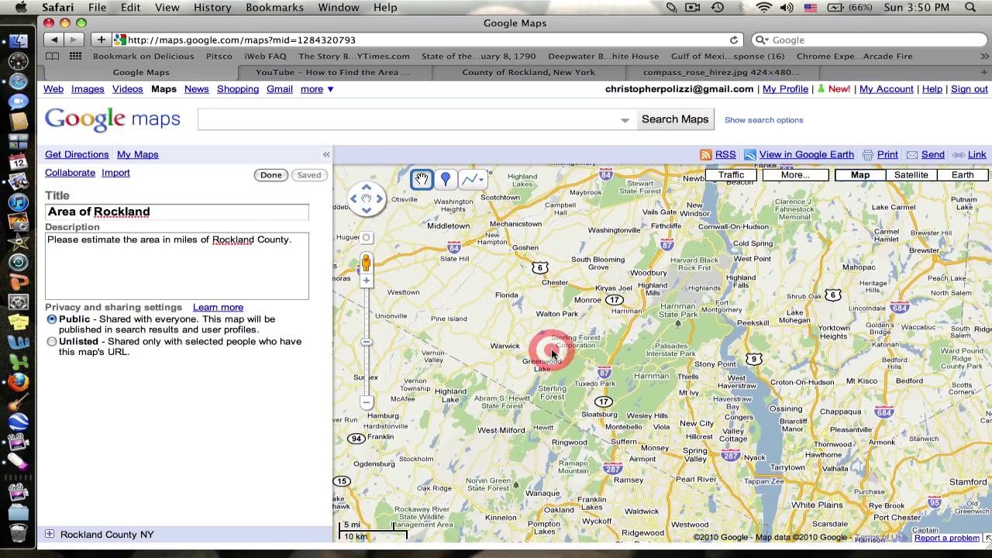
pyautogui.click(446, 179)
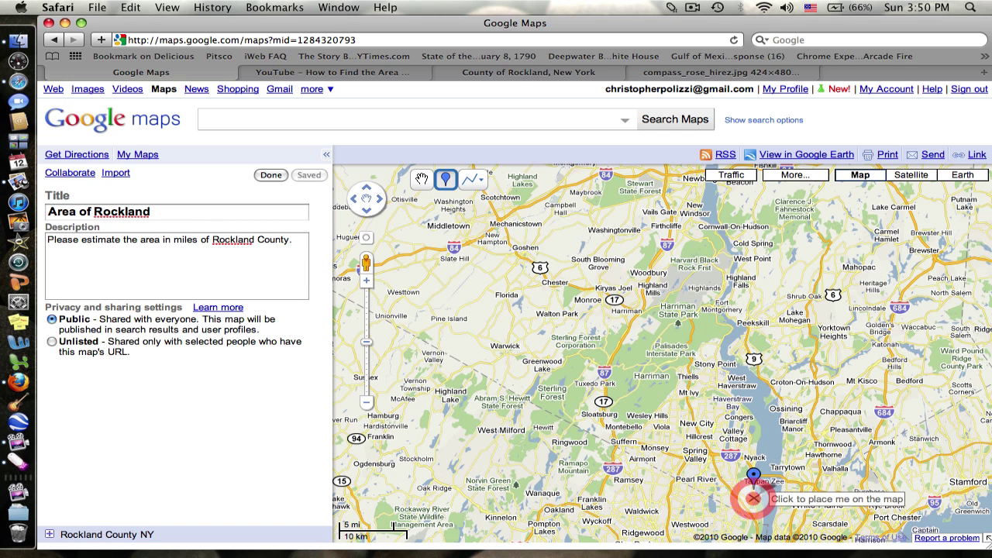
# Step: Drop a placemark near the Tappan Zee titled South, described 'Southern most point of Rockland.'
pyautogui.click(748, 509)
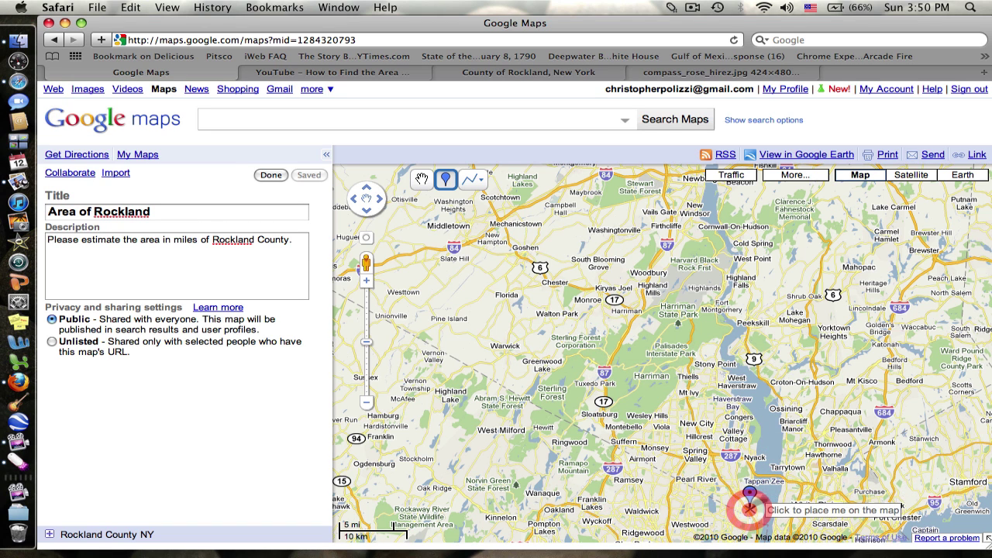
pyautogui.click(718, 325)
pyautogui.write('South')
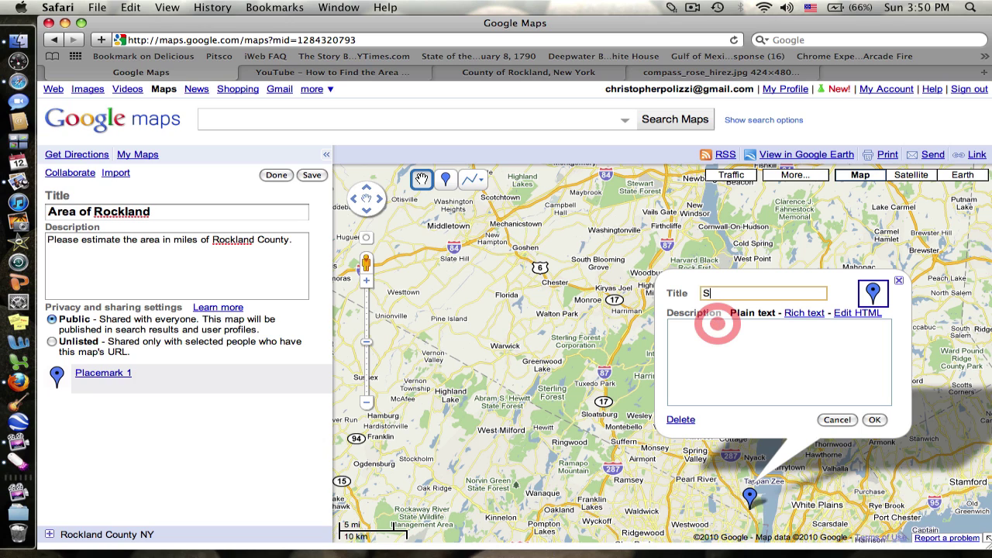
pyautogui.click(717, 336)
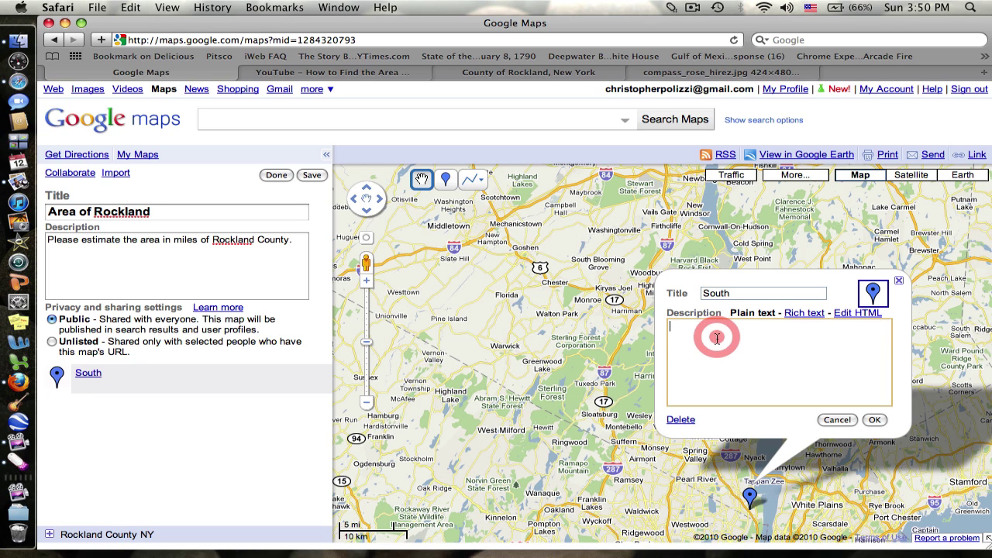
pyautogui.write('Southern mos')
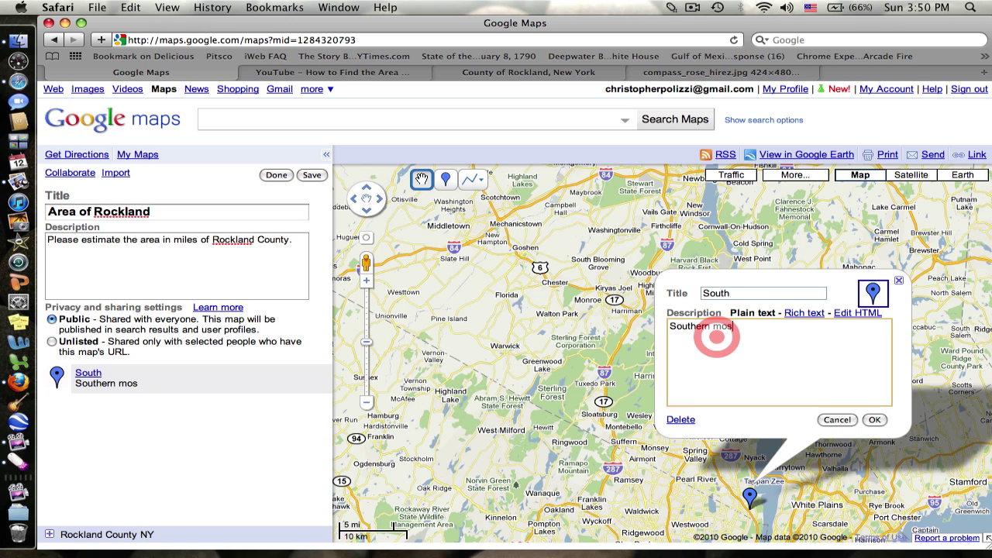
pyautogui.write('t point of Rockland')
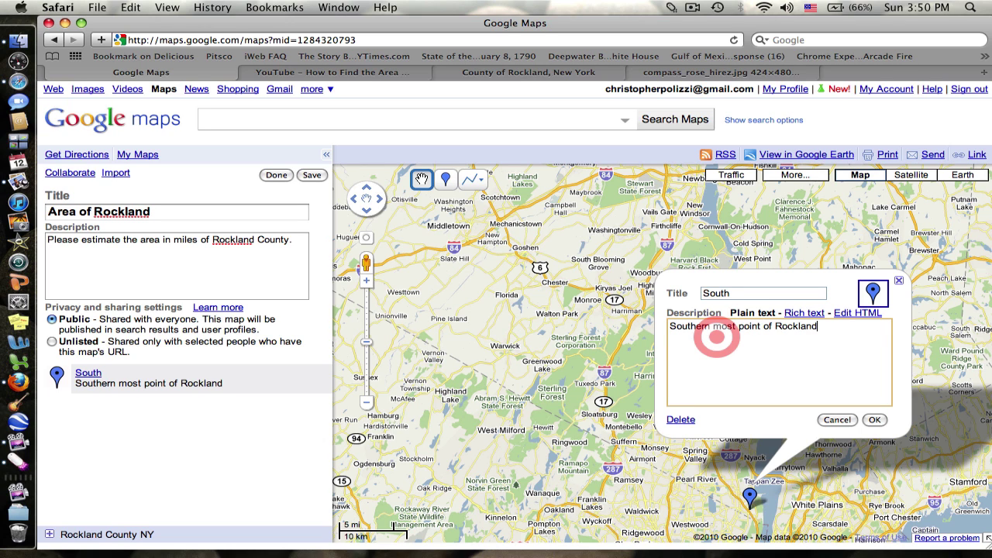
pyautogui.write('.')
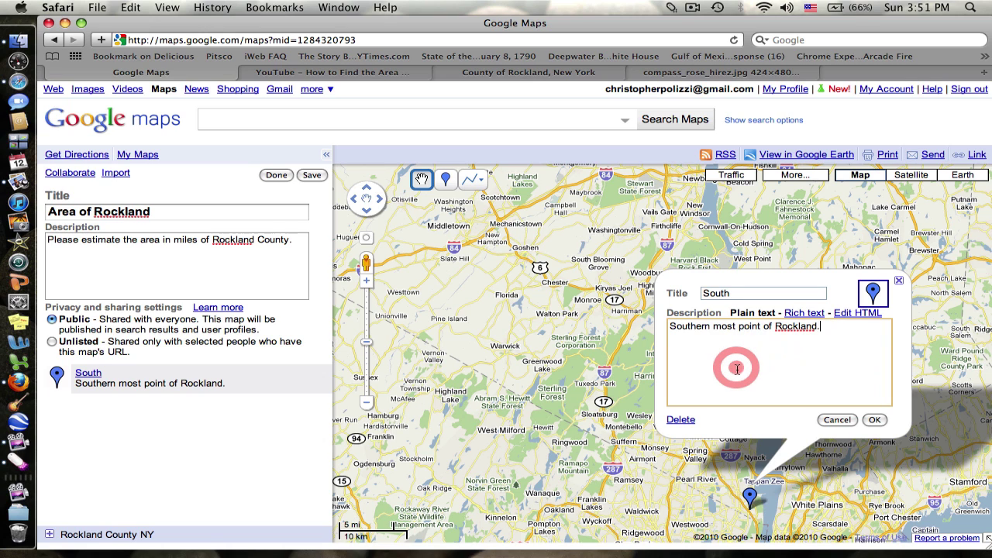
# Step: Change the South placemark's icon to a red pin
pyautogui.click(871, 296)
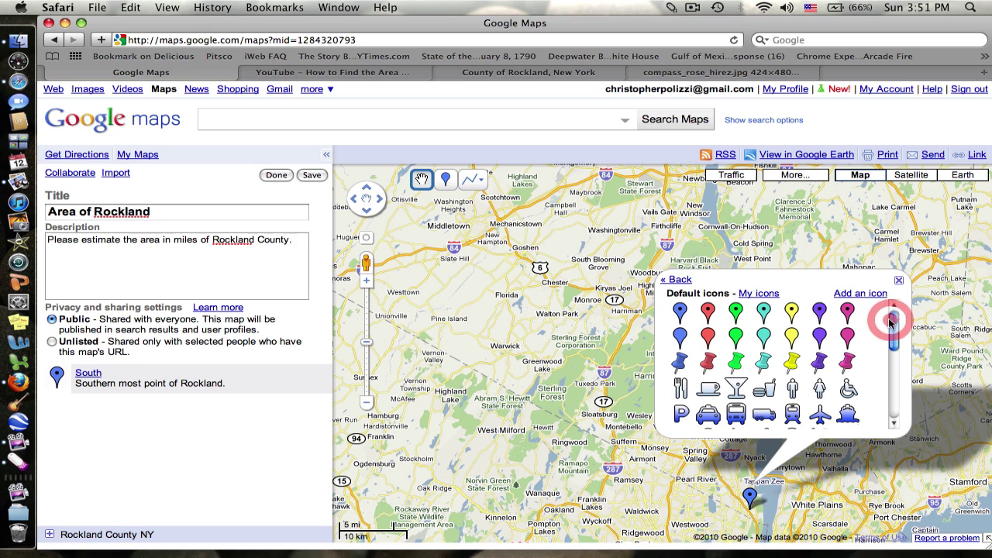
pyautogui.moveTo(891, 323); pyautogui.dragTo(900, 411)
pyautogui.moveTo(894, 403); pyautogui.dragTo(843, 314)
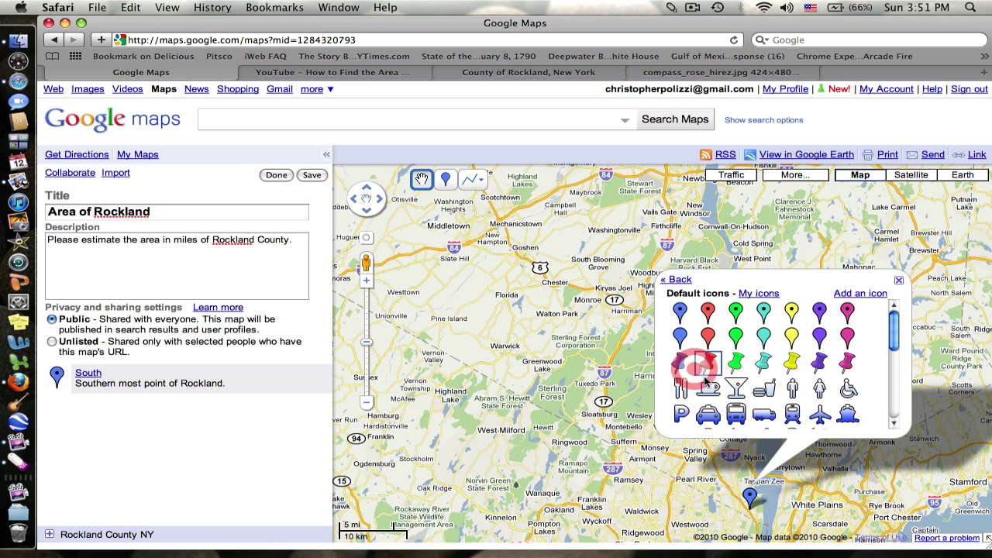
pyautogui.click(706, 312)
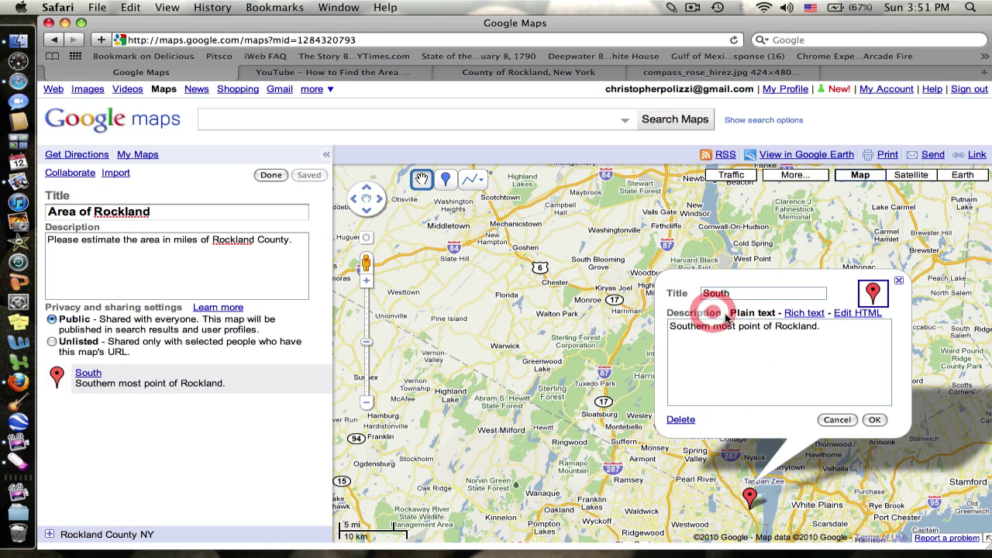
# Step: Abandon adding a custom web icon and save the South placemark with OK
pyautogui.click(872, 293)
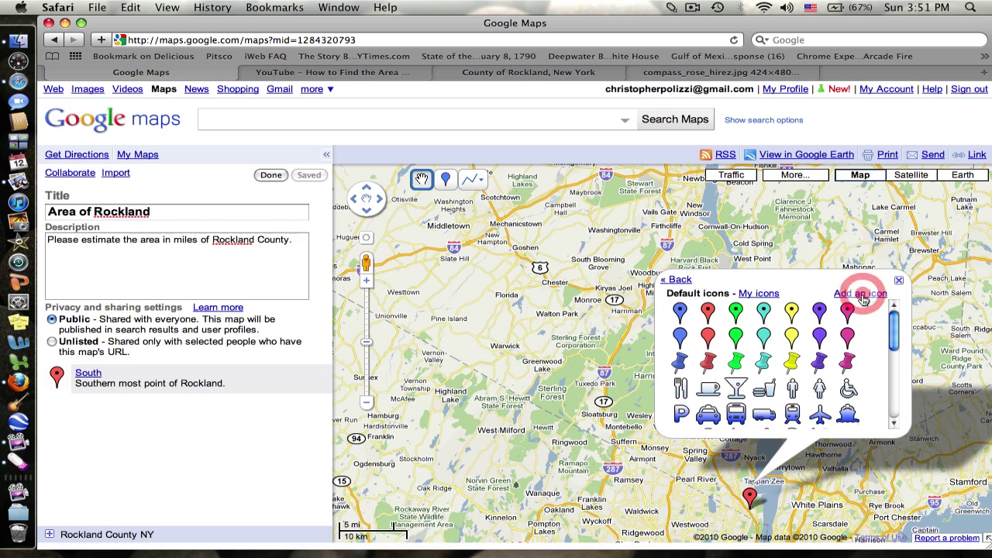
pyautogui.click(856, 293)
pyautogui.click(467, 235)
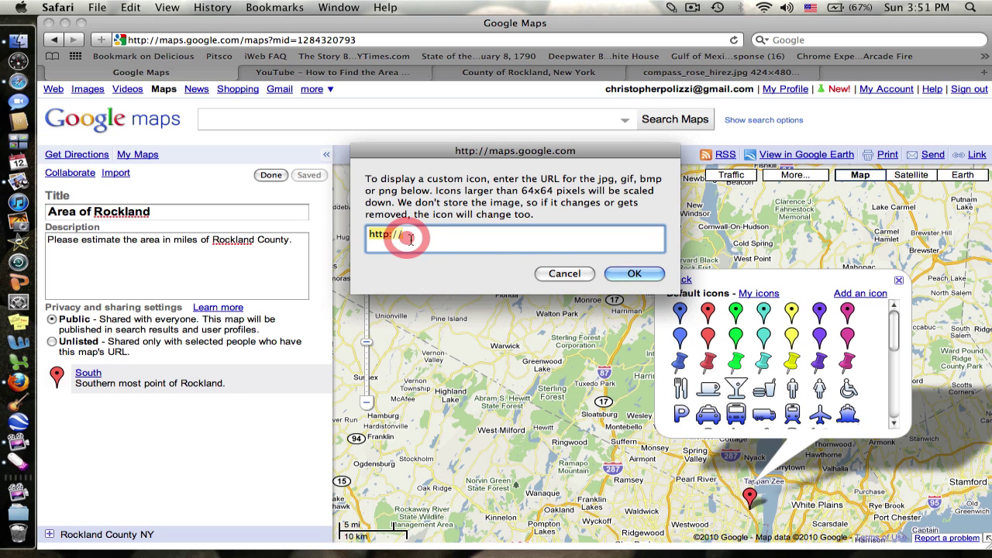
pyautogui.click(565, 274)
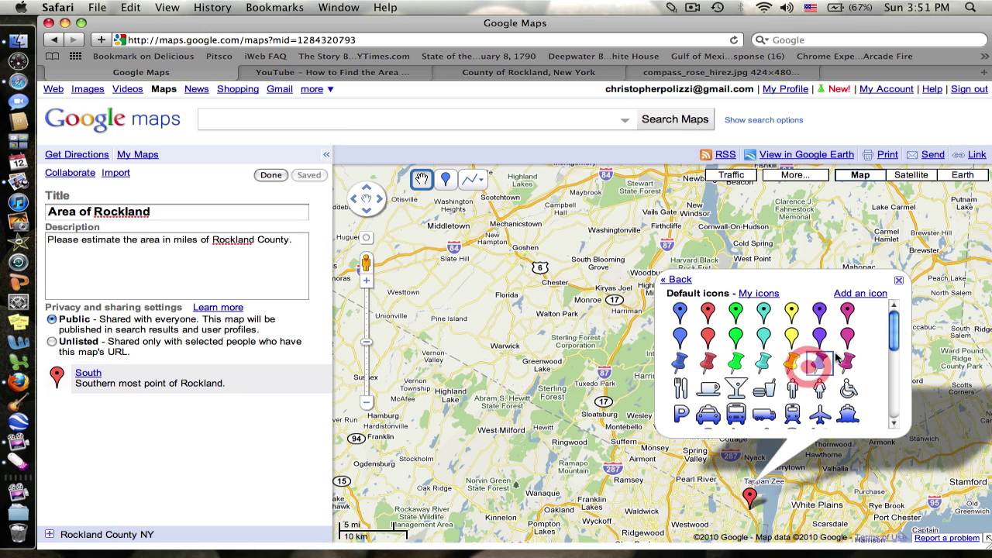
pyautogui.click(675, 279)
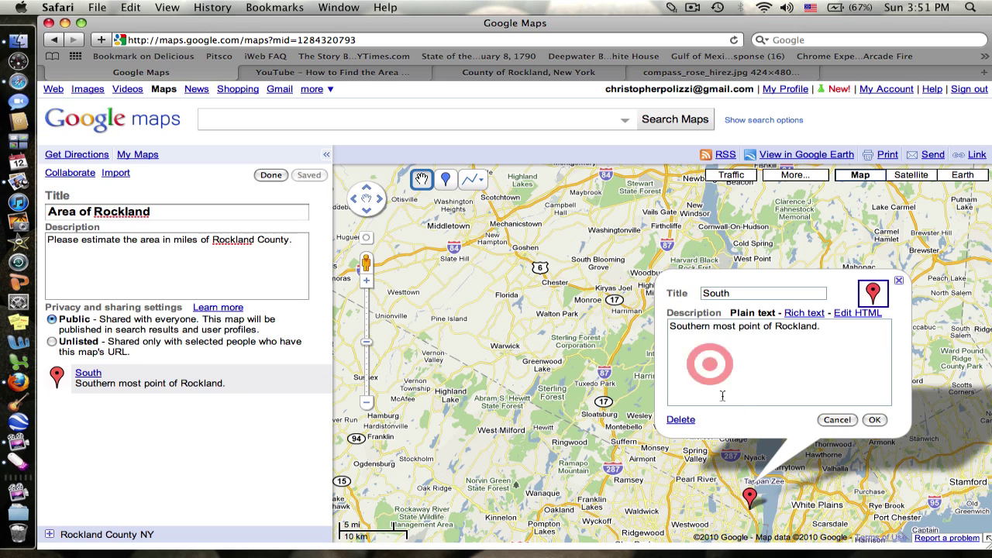
pyautogui.click(880, 422)
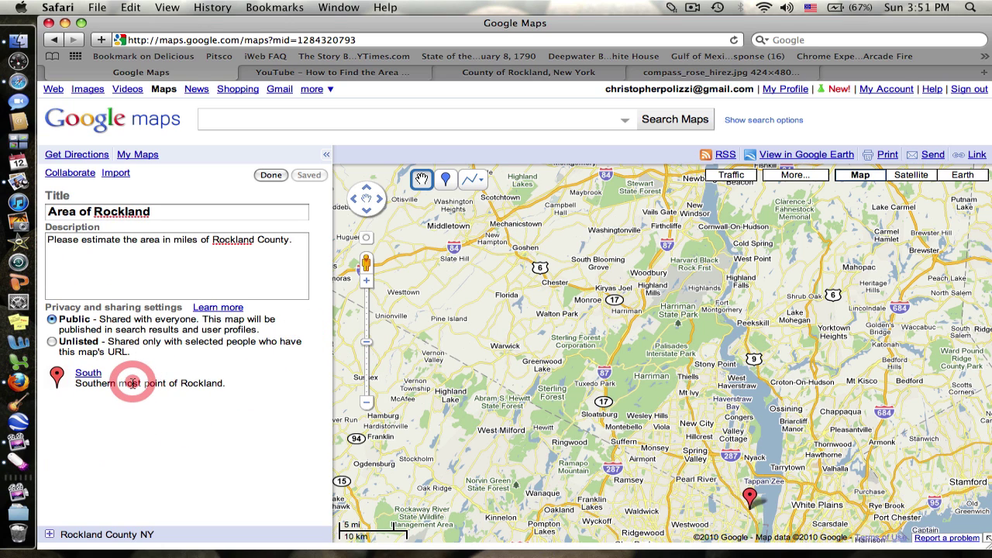
pyautogui.click(132, 382)
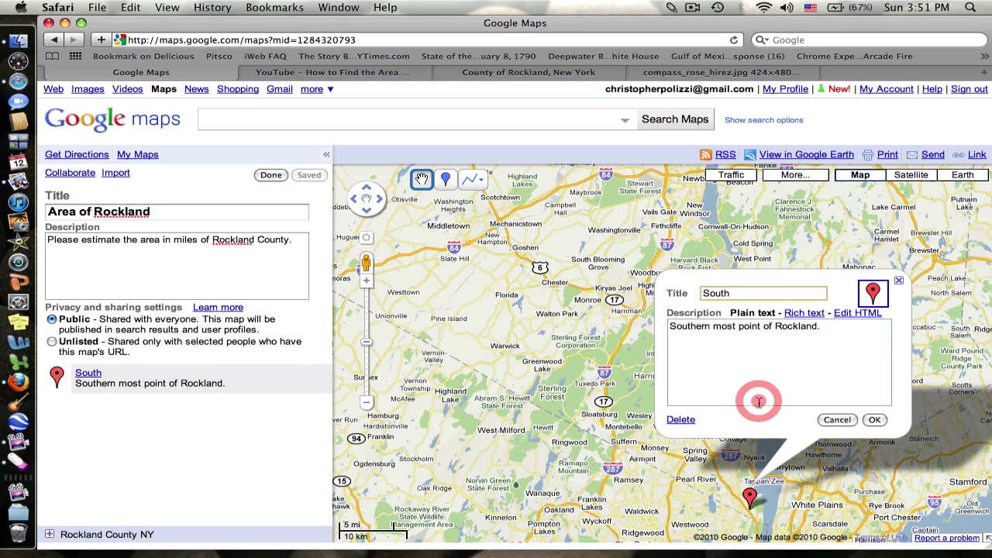
pyautogui.click(874, 419)
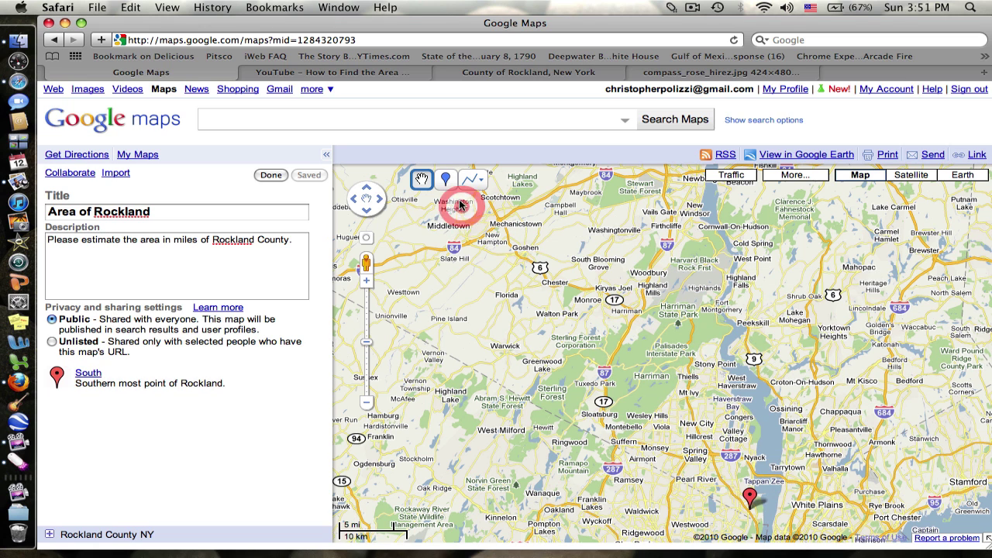
# Step: Add a placemark near Greenwood Lake titled West, described 'Western most point of Rockland'
pyautogui.click(443, 178)
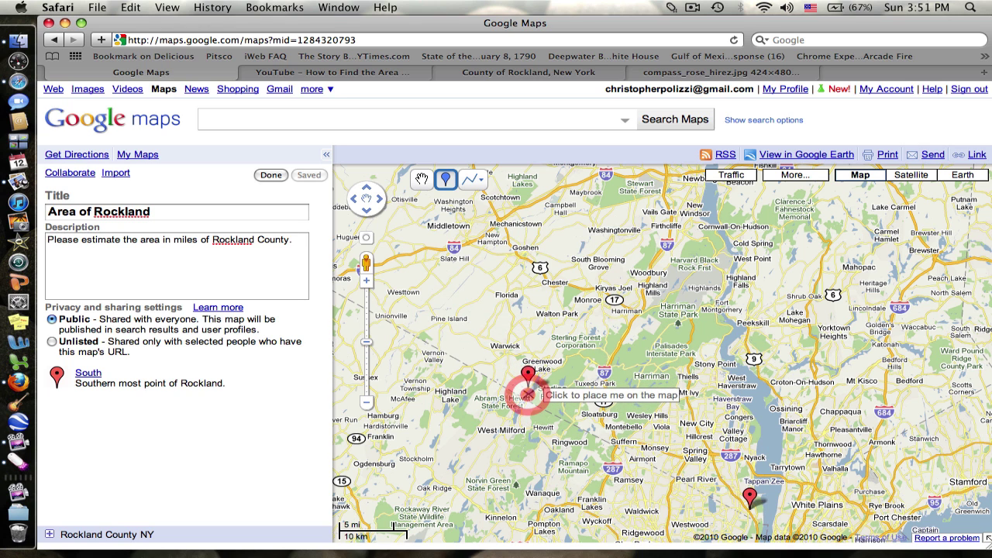
pyautogui.click(527, 395)
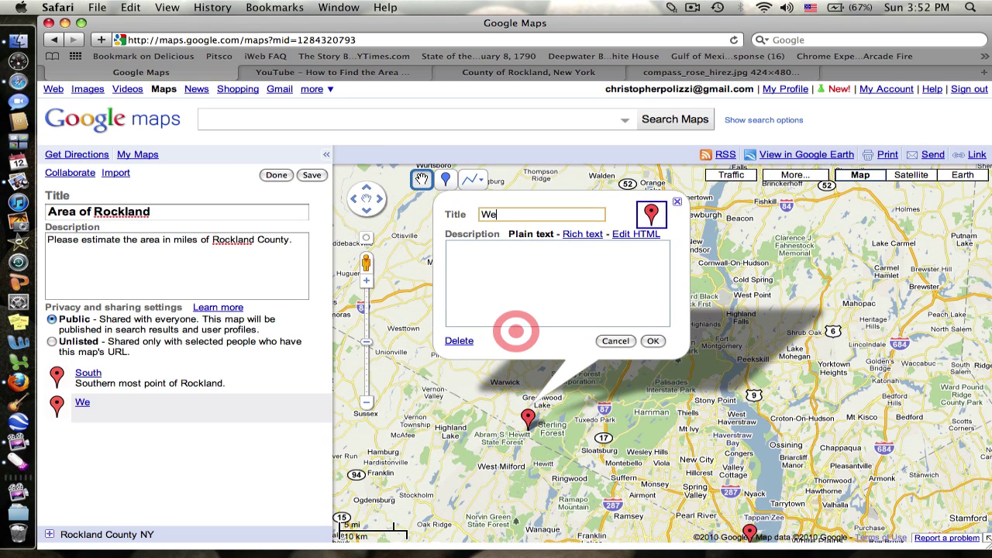
pyautogui.click(510, 270)
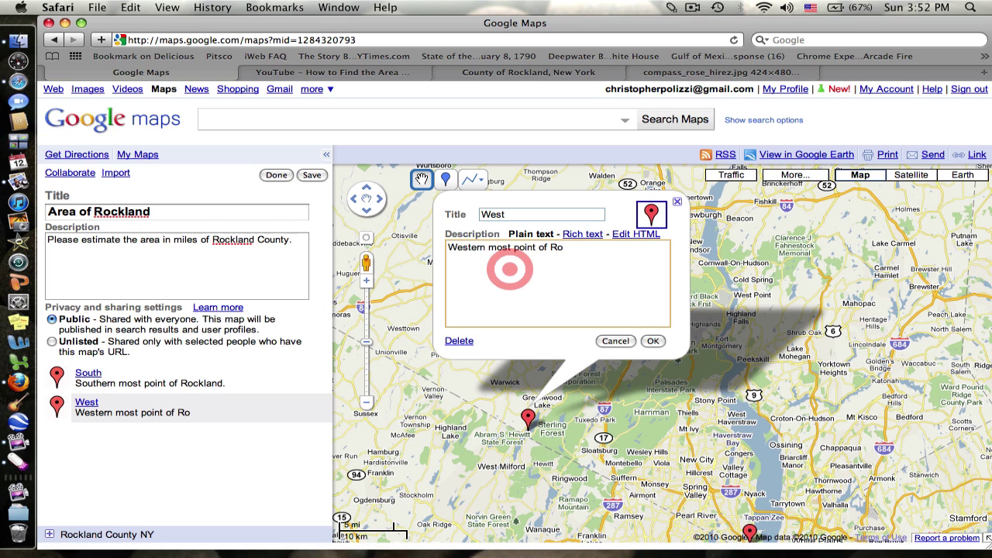
pyautogui.click(651, 340)
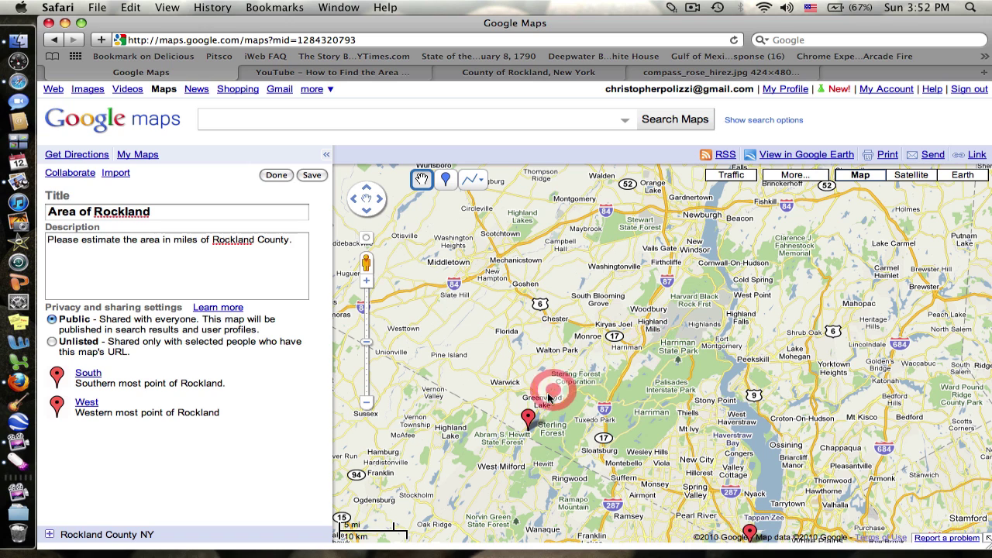
# Step: Give the West placemark a pink icon and switch its description to rich text
pyautogui.click(531, 418)
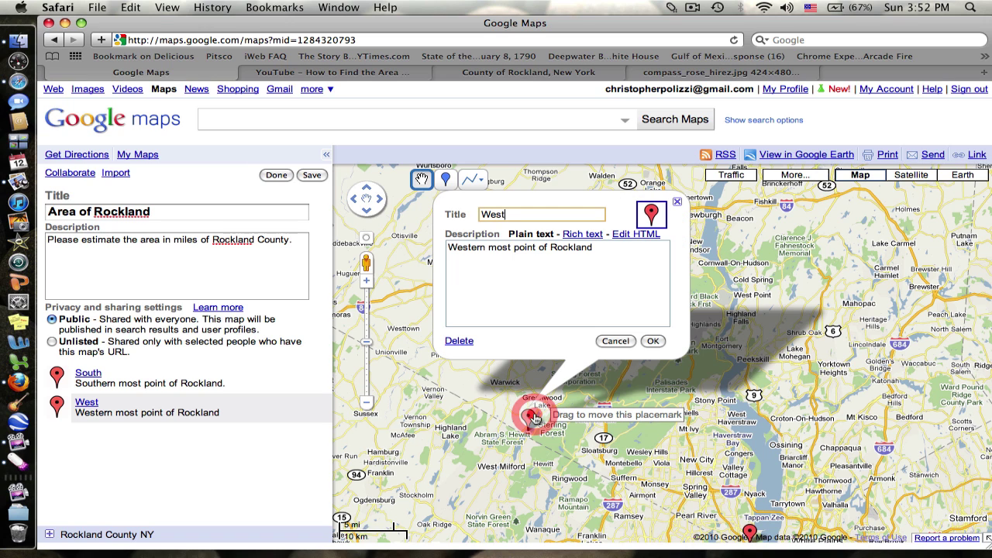
pyautogui.click(649, 215)
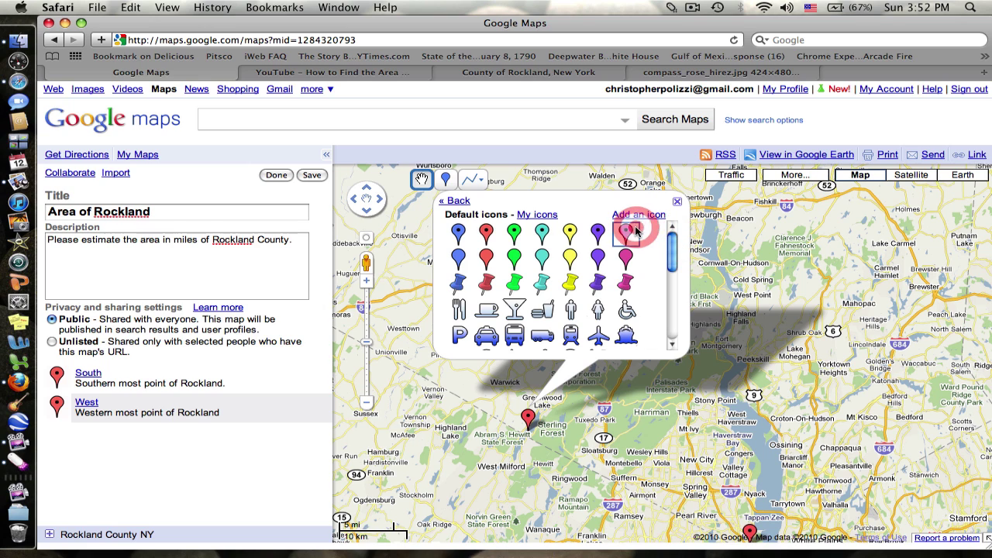
pyautogui.click(627, 231)
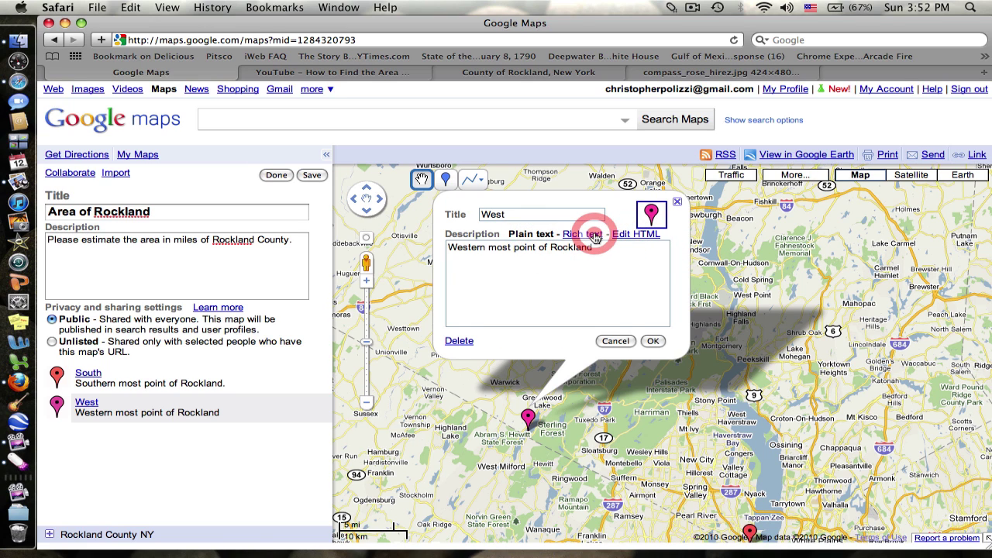
pyautogui.click(594, 234)
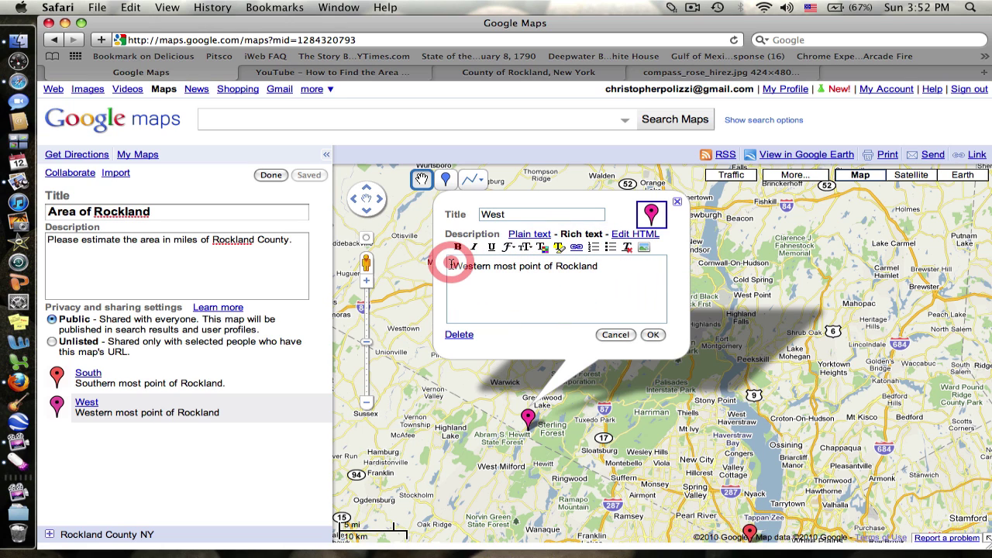
# Step: Colour the West description red, select 'Rockland', and copy the county website address
pyautogui.moveTo(452, 264); pyautogui.dragTo(598, 269)
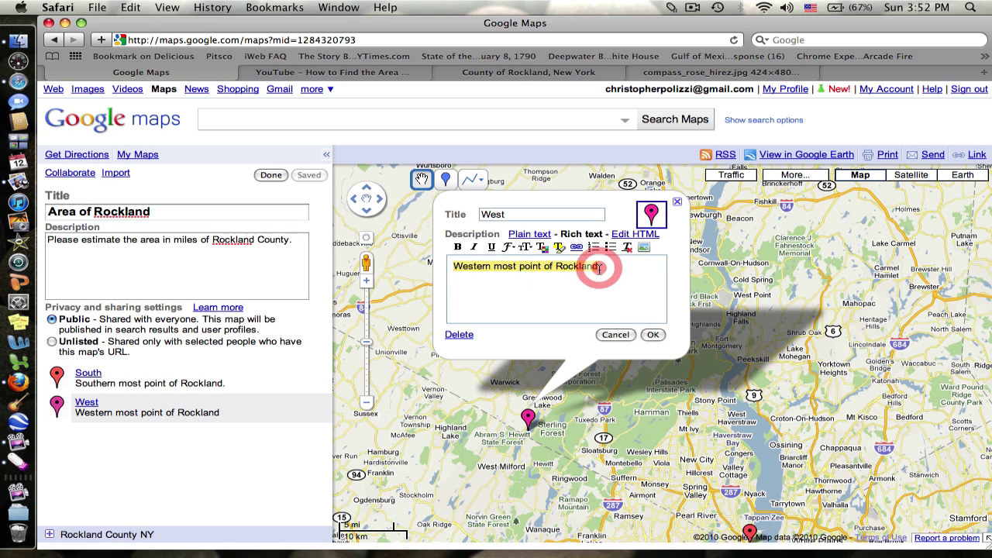
pyautogui.click(542, 247)
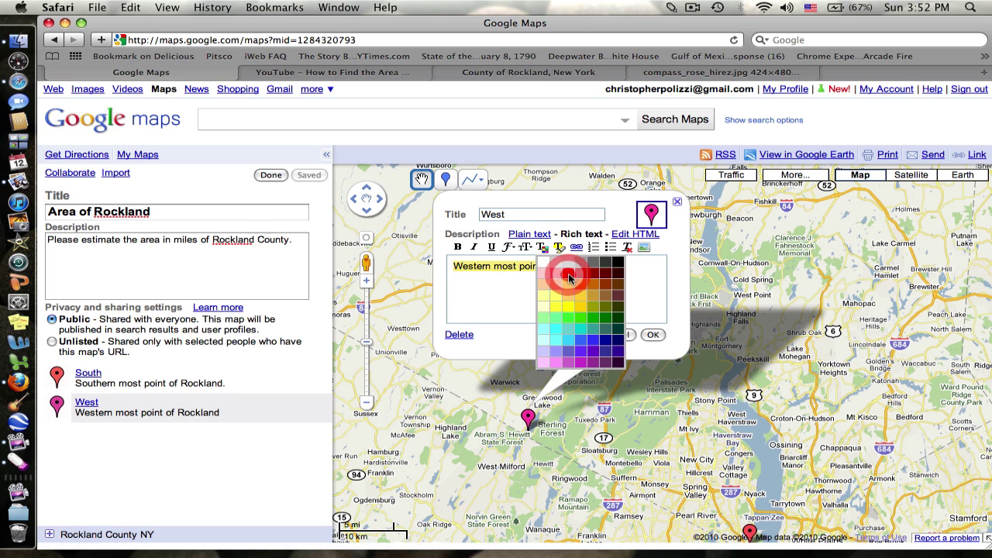
pyautogui.click(568, 272)
pyautogui.moveTo(600, 266); pyautogui.dragTo(560, 266)
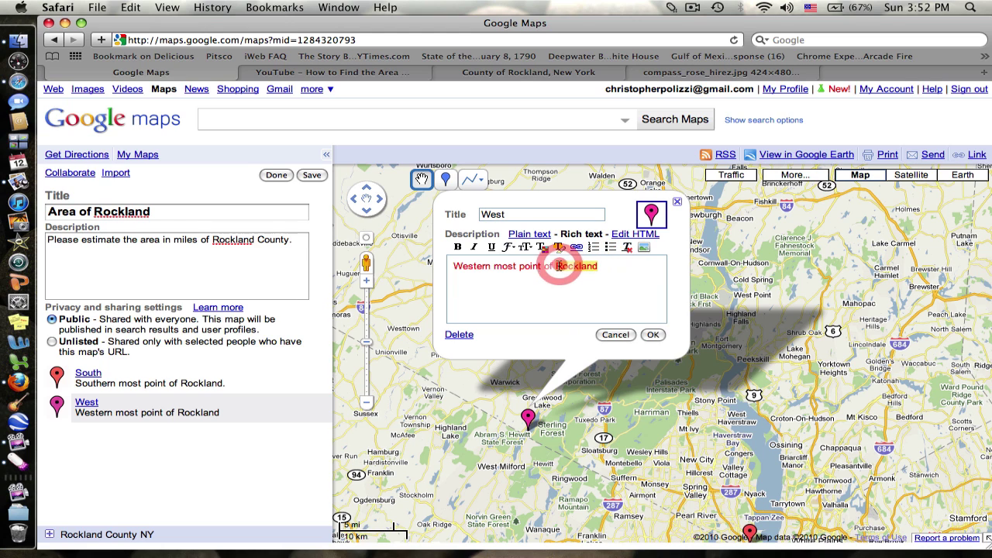
pyautogui.click(573, 72)
pyautogui.click(230, 38)
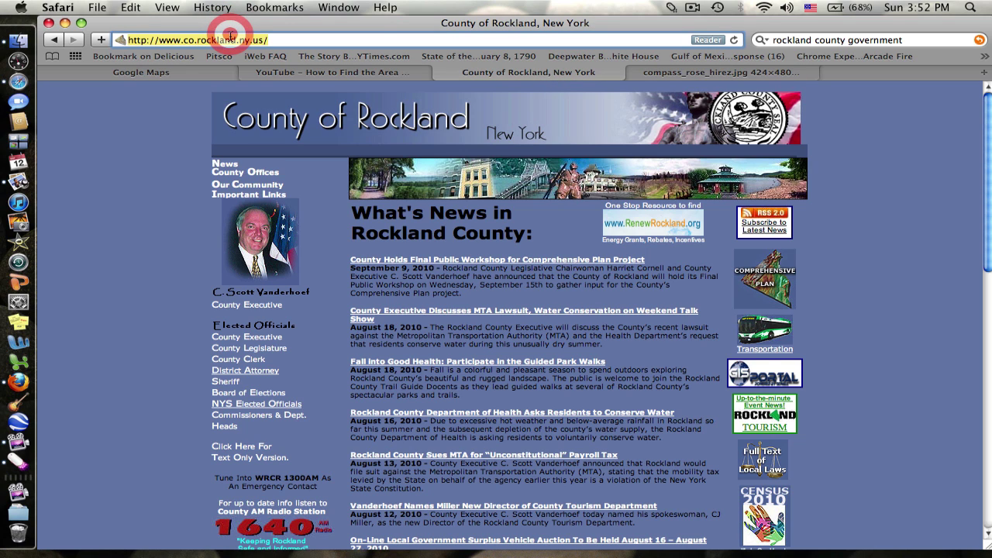
pyautogui.click(200, 71)
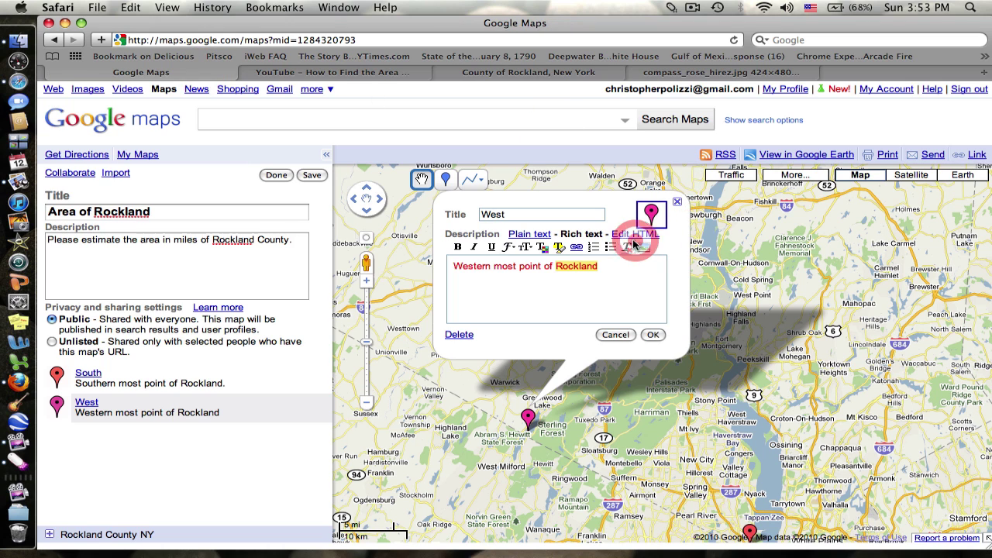
pyautogui.click(575, 246)
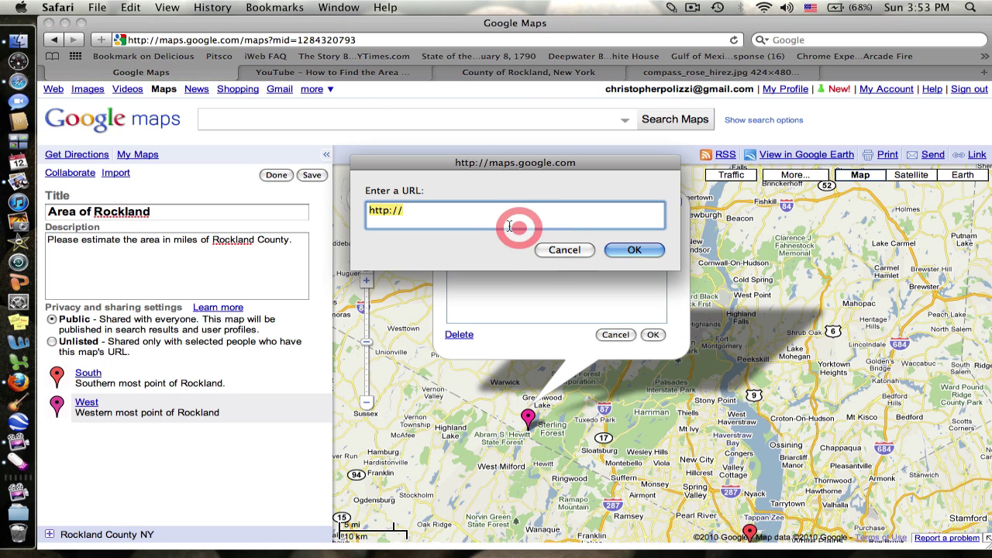
pyautogui.write('http://www.co.rockland.ny.us/')
pyautogui.click(649, 252)
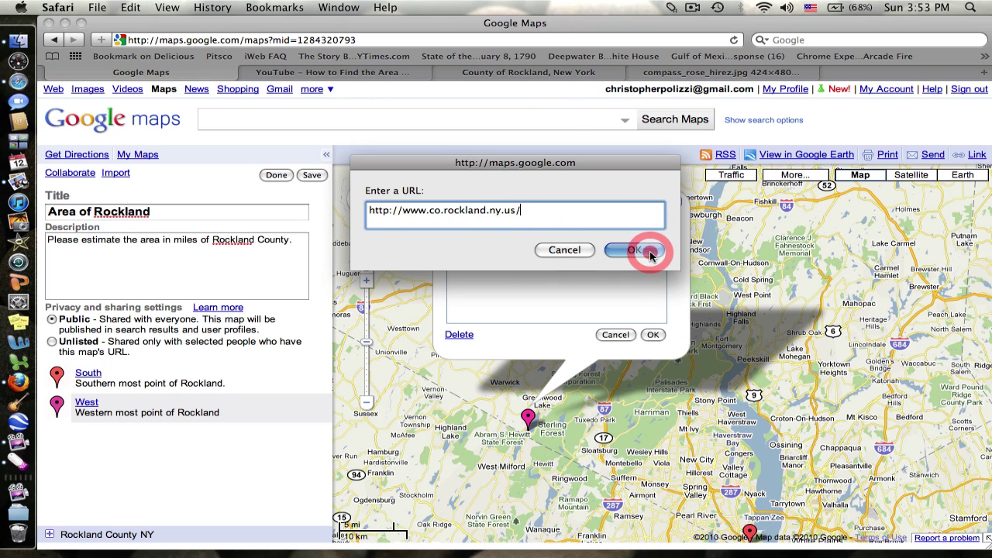
pyautogui.click(608, 303)
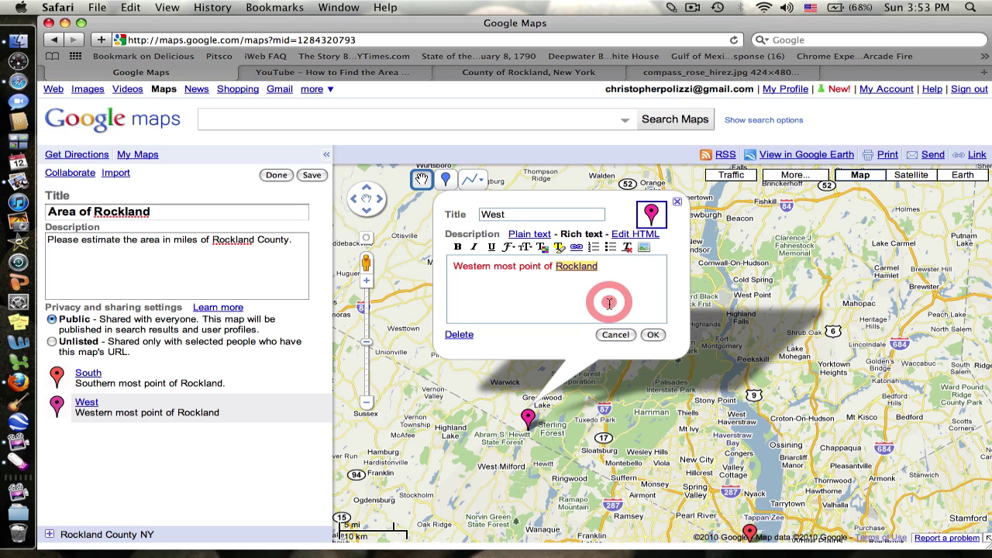
pyautogui.click(654, 334)
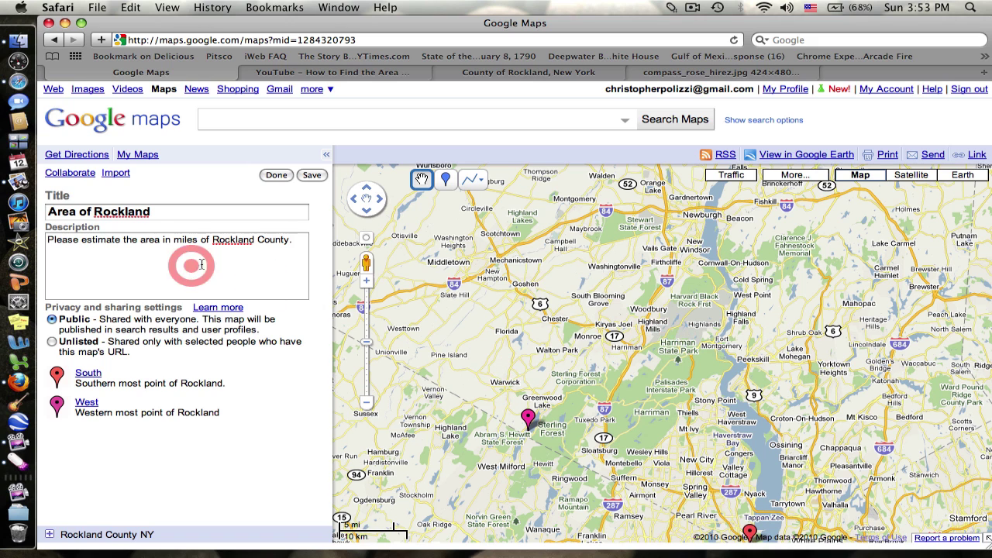
# Step: Drop a new placemark at Stony Point and give it a blue pin icon
pyautogui.click(444, 183)
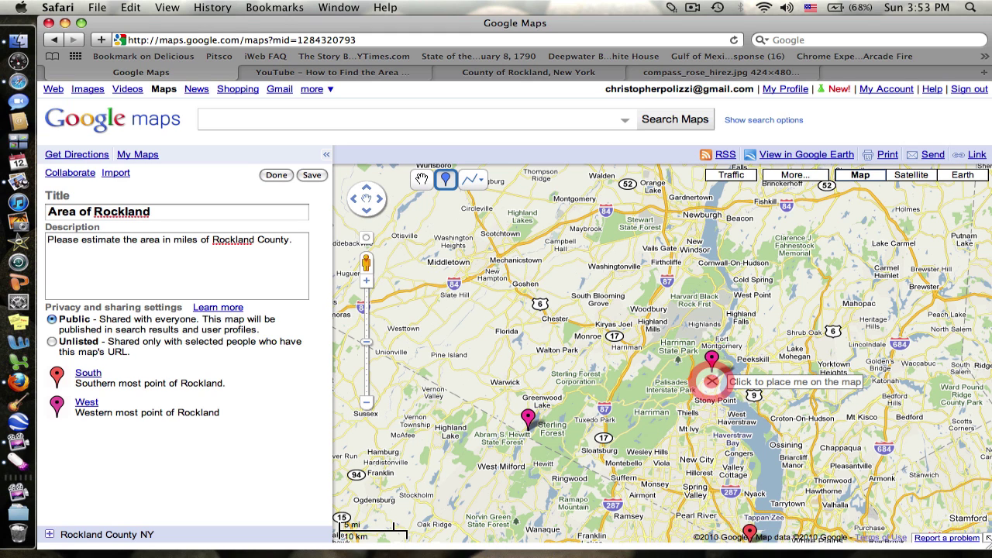
pyautogui.click(711, 381)
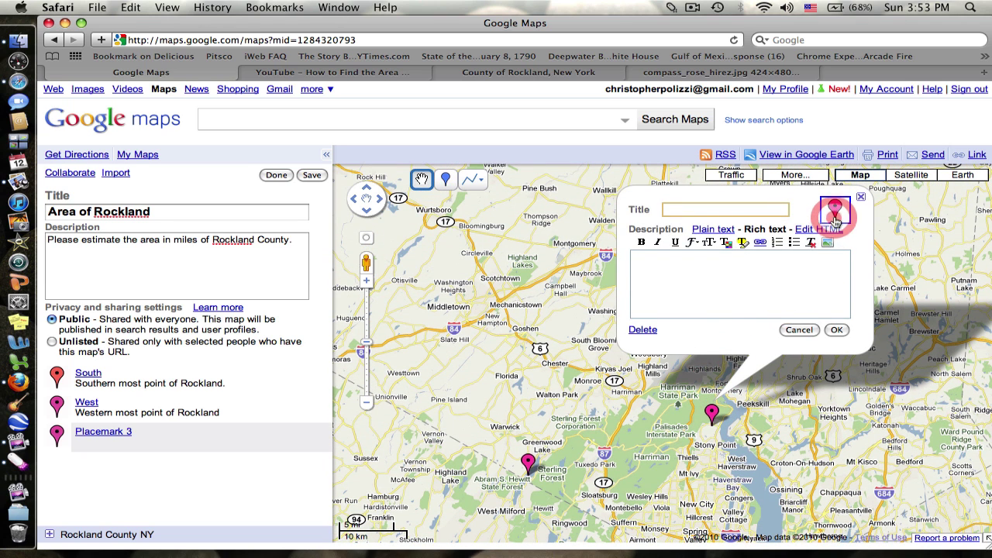
pyautogui.click(835, 213)
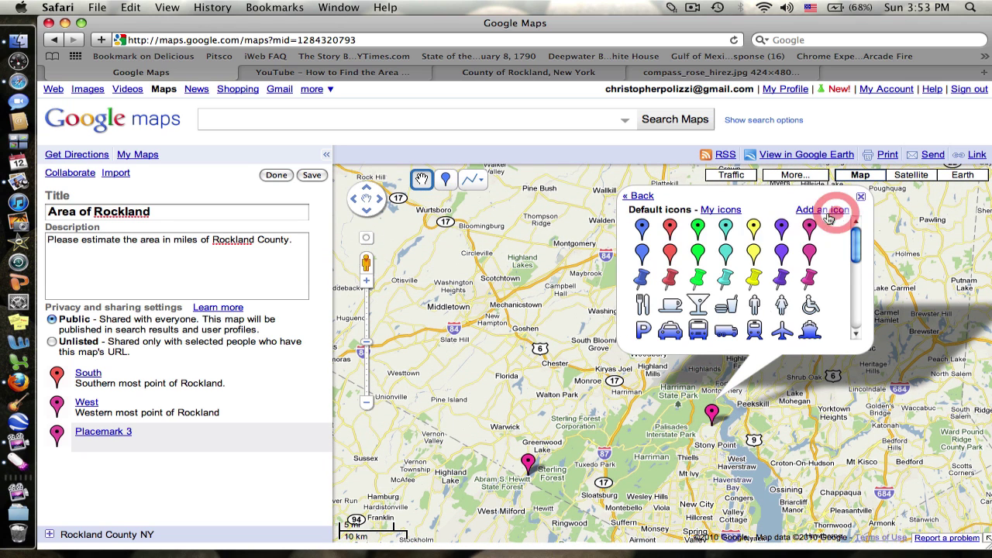
pyautogui.click(652, 230)
pyautogui.click(698, 284)
# Step: Title it North with description 'Northern most point of Rockland', without inserting an image
pyautogui.click(703, 216)
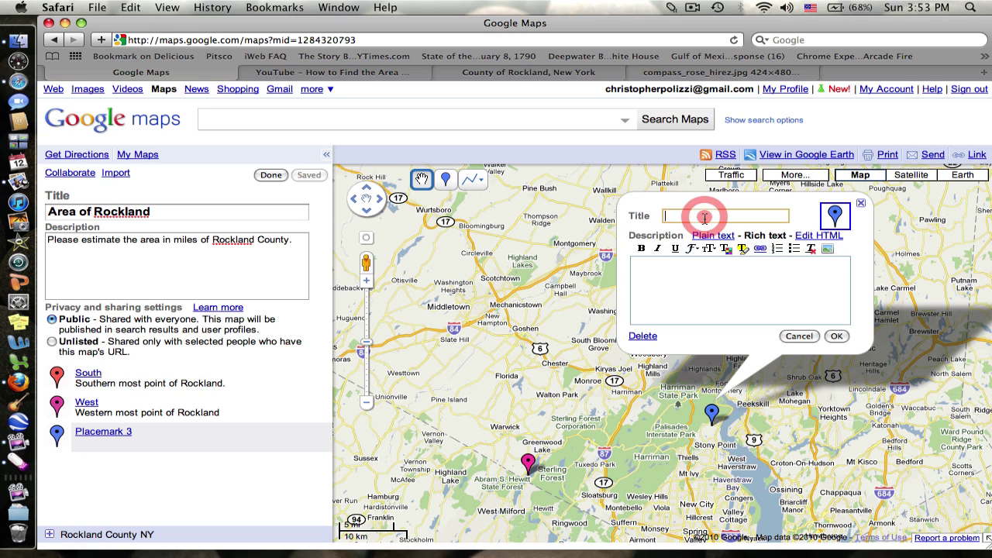
pyautogui.write('North')
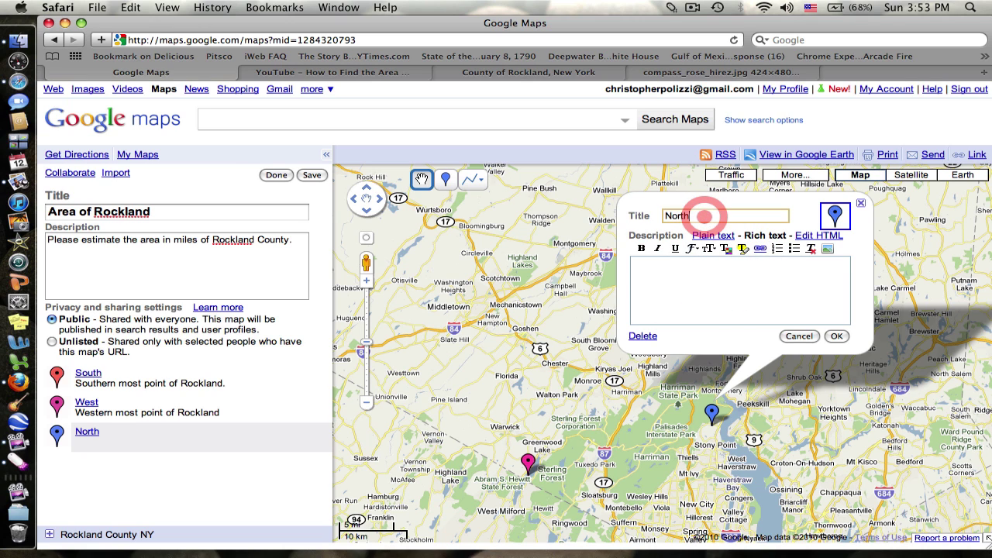
pyautogui.click(673, 285)
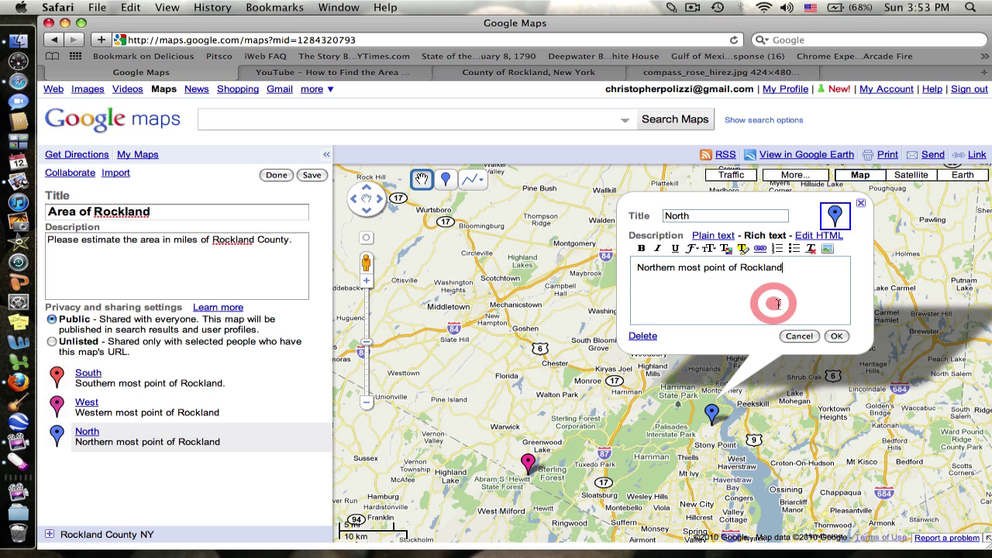
pyautogui.click(828, 249)
pyautogui.click(566, 249)
# Step: Copy the full-size compass_rose_hirez.jpg image address and return to the Google Maps tab
pyautogui.click(775, 72)
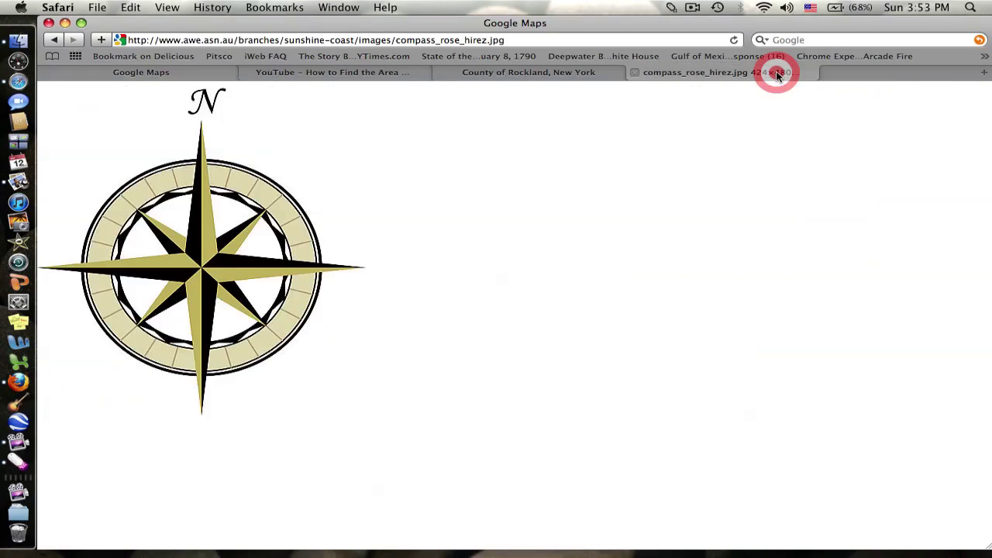
pyautogui.click(276, 43)
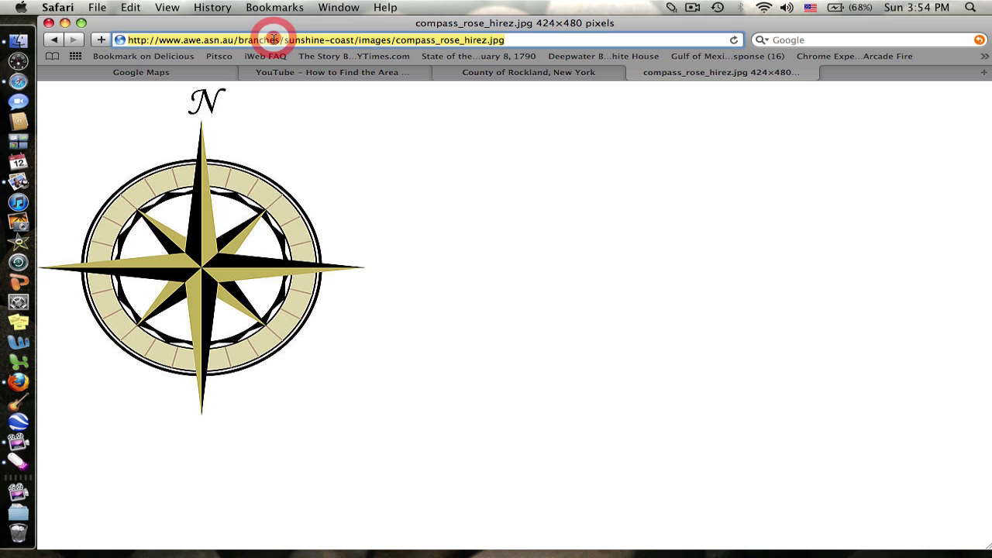
pyautogui.write('Co.rockland.ny.us/')
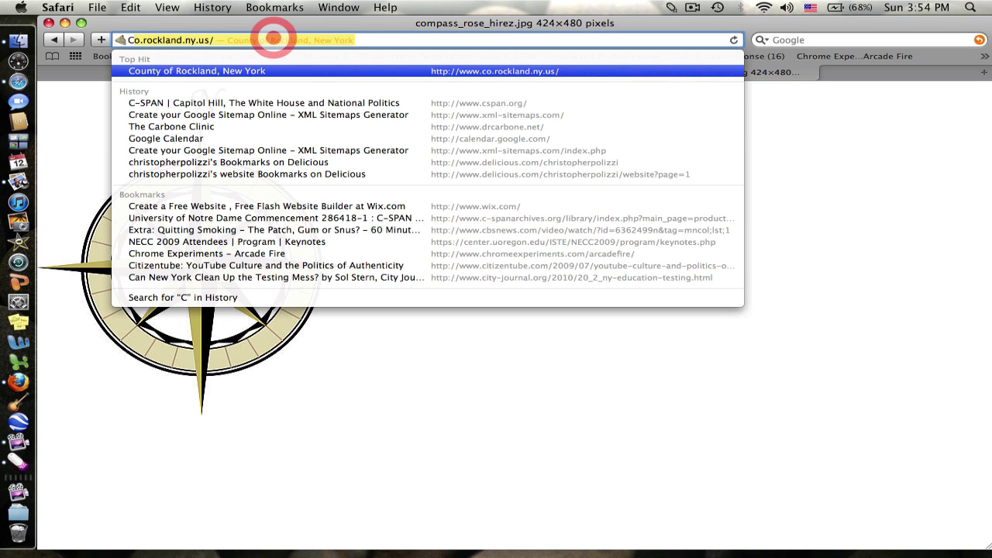
pyautogui.click(58, 42)
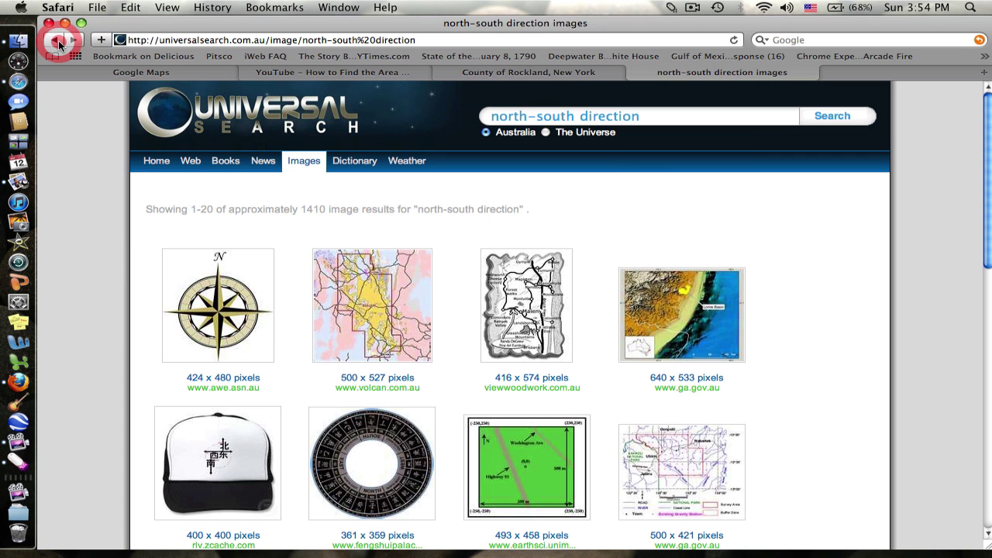
pyautogui.click(215, 306)
pyautogui.click(400, 39)
pyautogui.press('super+c')
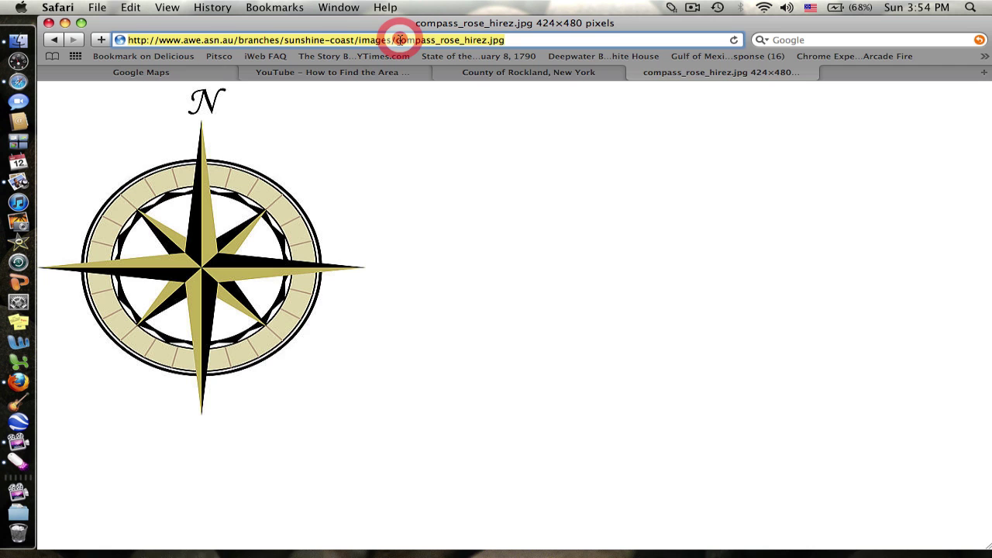
pyautogui.click(220, 71)
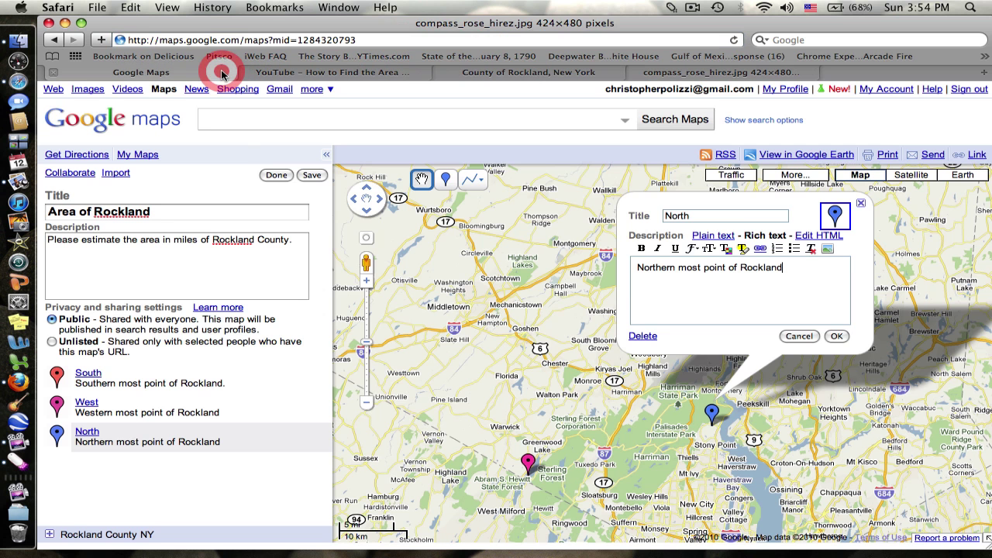
# Step: Insert the compass rose image into the North description from its pasted URL and close the balloon
pyautogui.click(827, 250)
pyautogui.press('super+v')
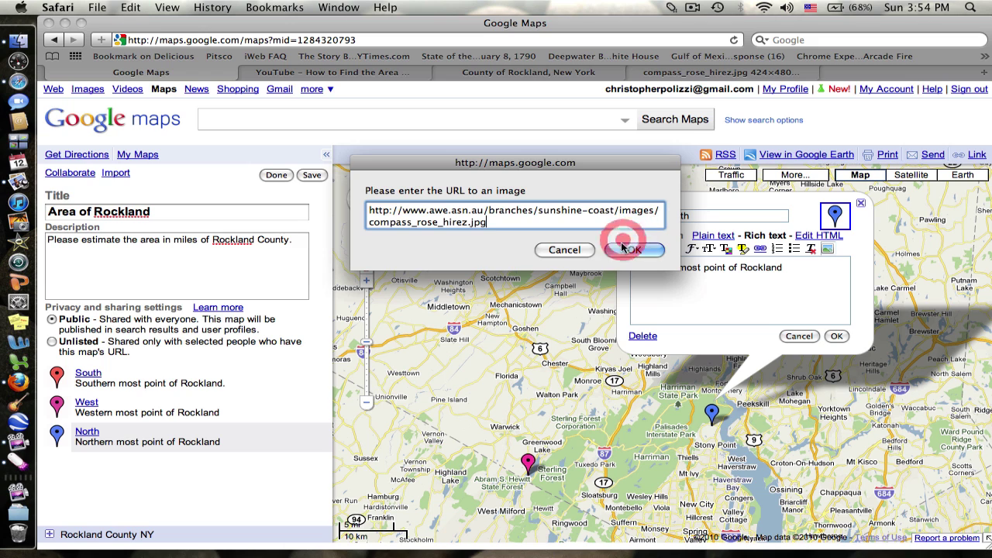
pyautogui.click(627, 247)
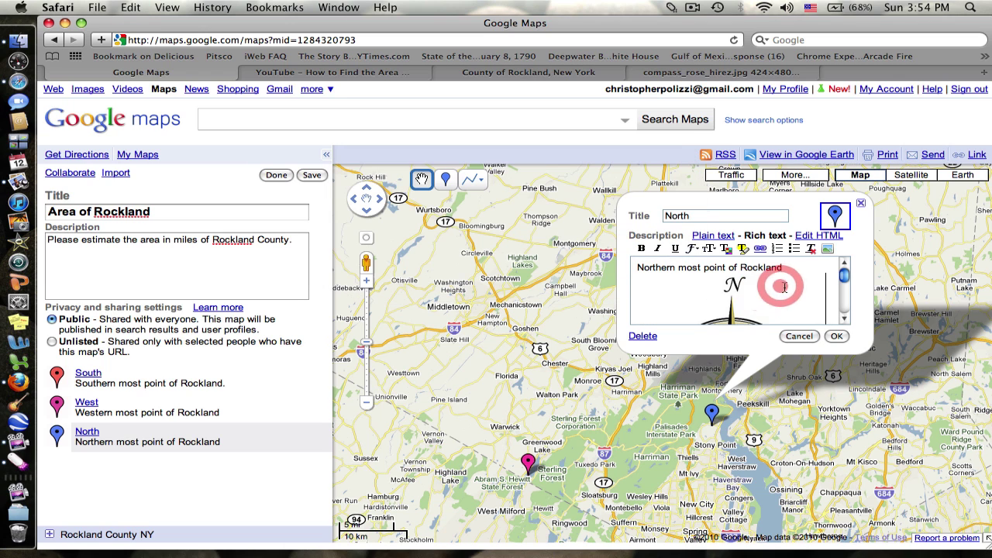
pyautogui.moveTo(844, 278)
pyautogui.mouseDown()
pyautogui.moveTo(844, 287)
pyautogui.moveTo(844, 274)
pyautogui.mouseUp()
pyautogui.click(842, 339)
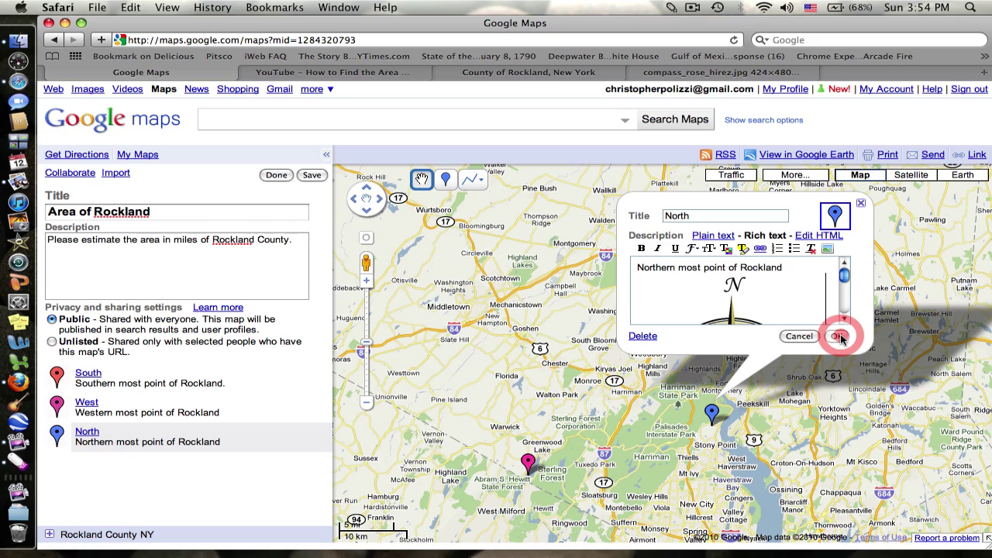
pyautogui.moveTo(637, 410)
pyautogui.mouseDown()
pyautogui.moveTo(659, 328)
pyautogui.moveTo(643, 301)
pyautogui.mouseUp()
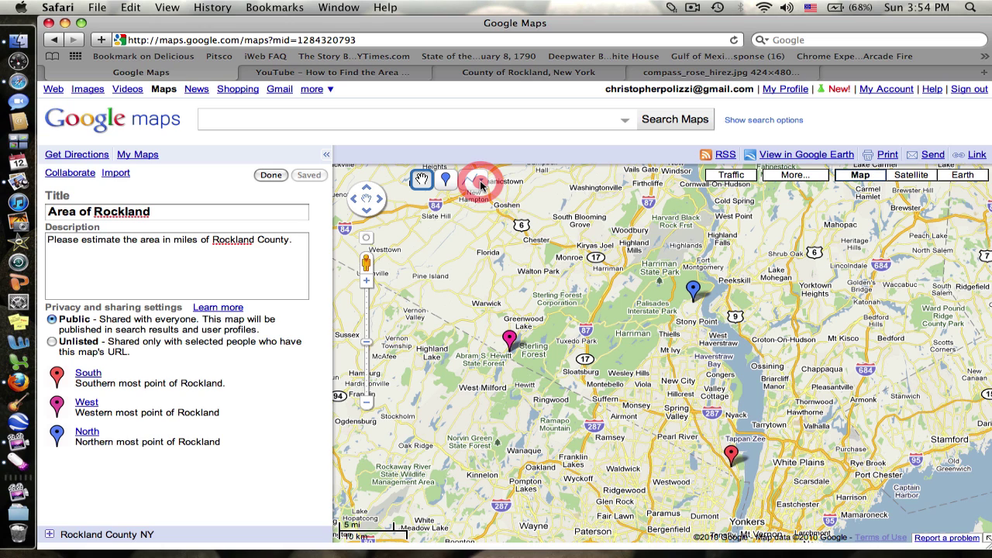
# Step: Draw a trial line from the West pin to the North pin
pyautogui.moveTo(481, 184); pyautogui.dragTo(492, 203)
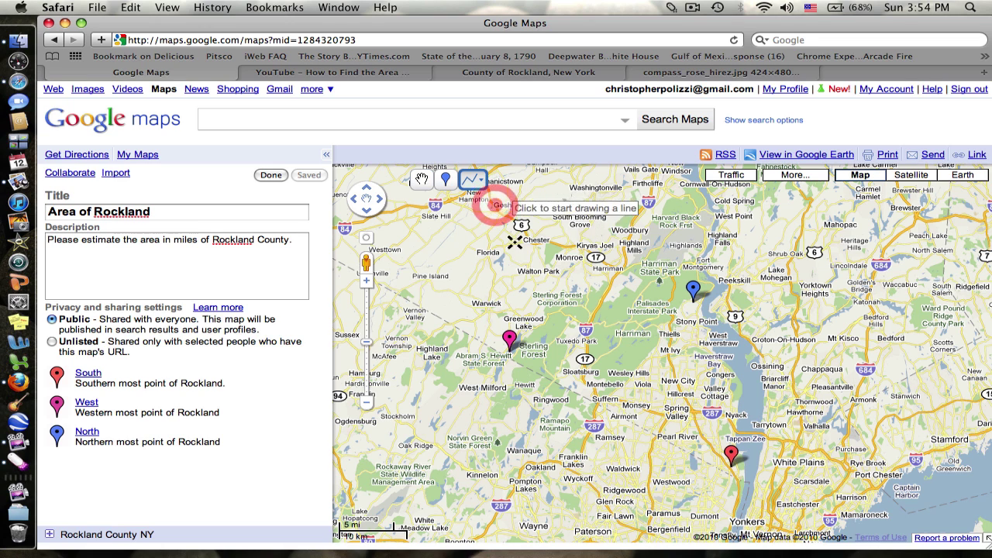
pyautogui.click(516, 355)
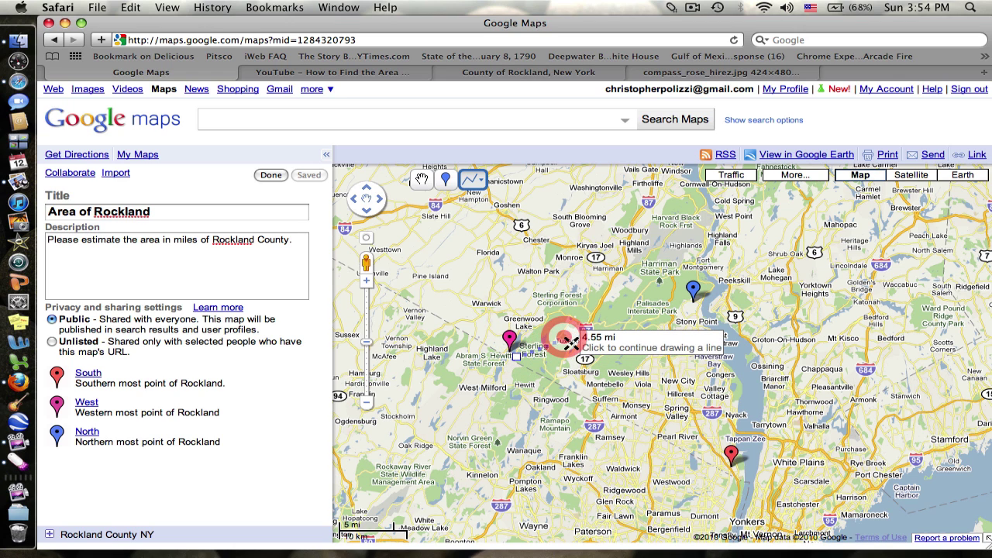
pyautogui.click(683, 303)
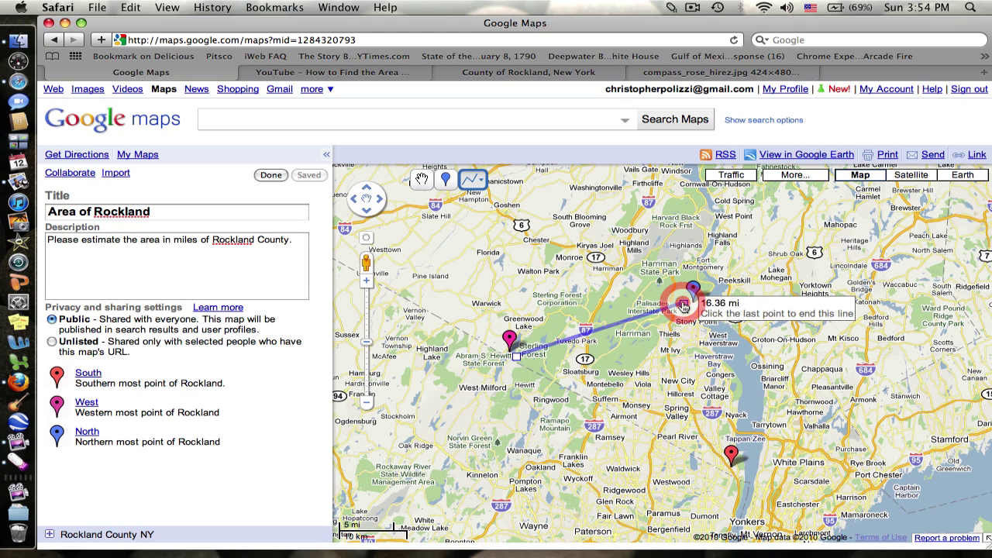
pyautogui.click(683, 304)
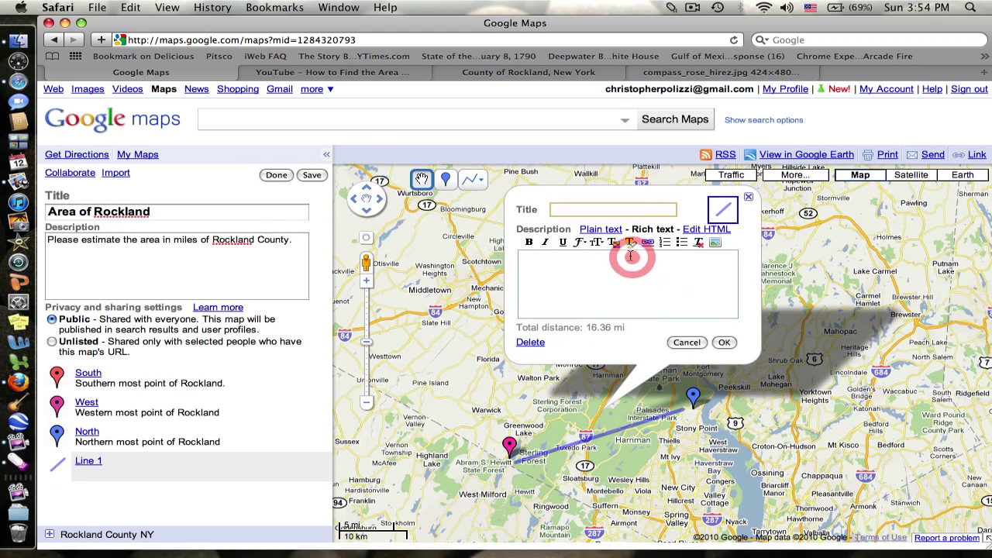
pyautogui.click(701, 343)
# Step: Reopen Line 1 from the sidebar, delete it, and recentre the map on Rockland County
pyautogui.moveTo(605, 434)
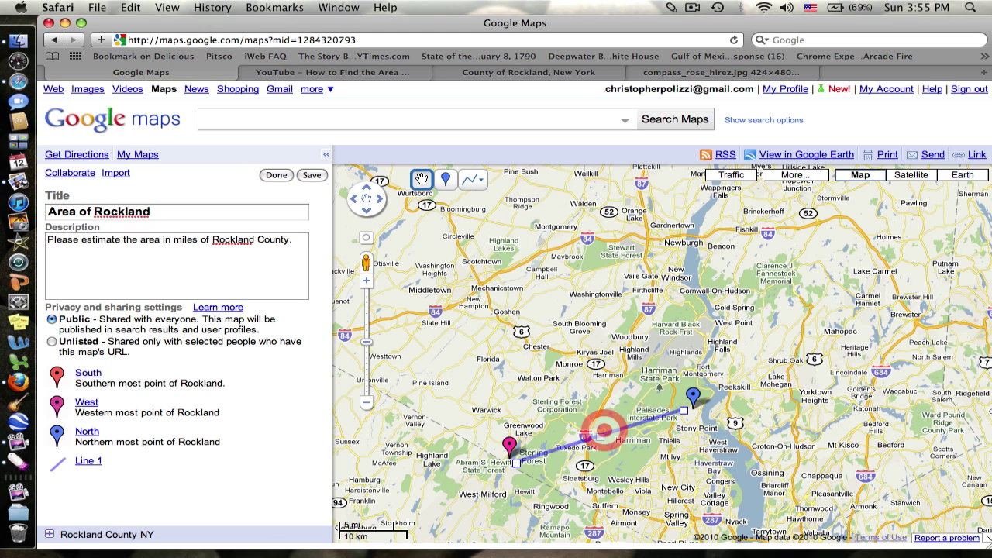
pyautogui.click(110, 463)
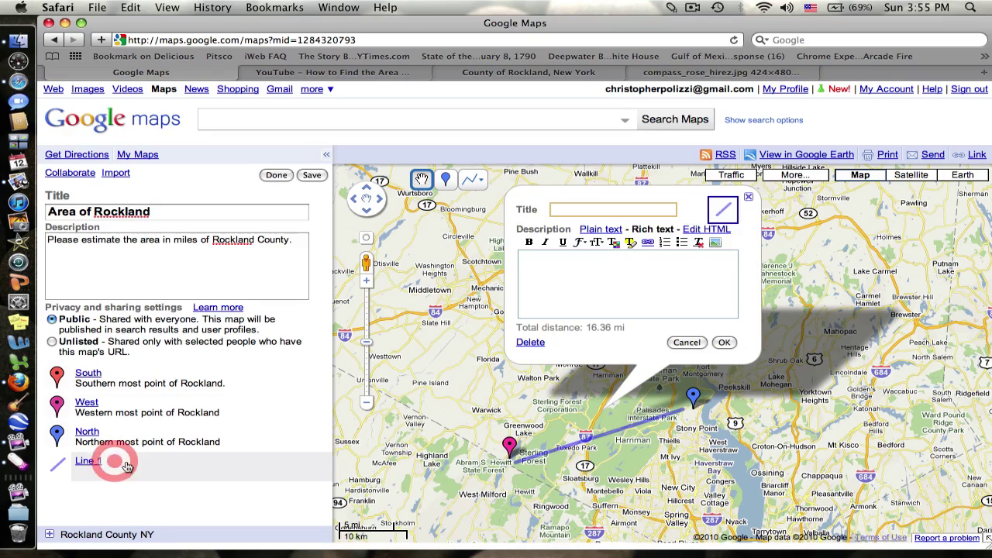
pyautogui.click(535, 343)
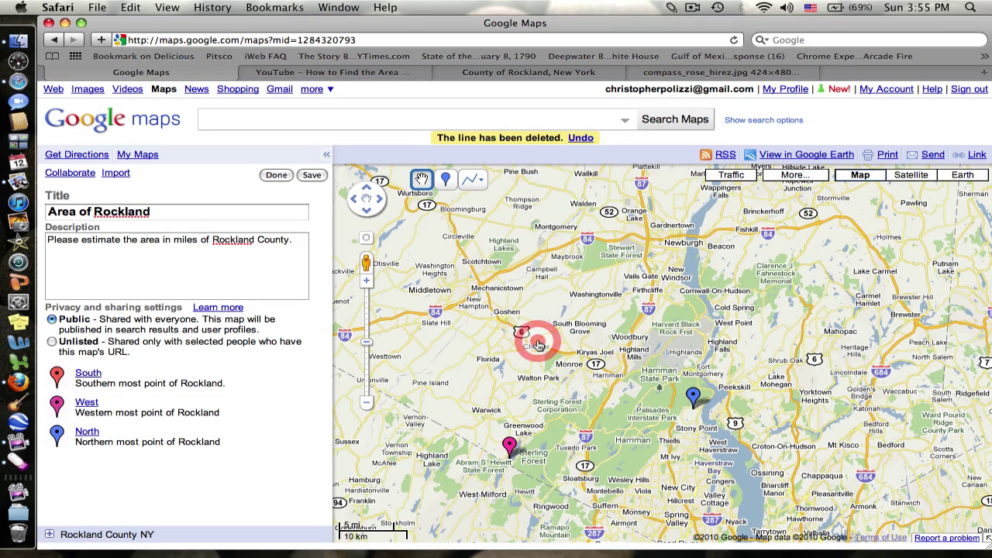
pyautogui.click(578, 413)
pyautogui.moveTo(577, 402); pyautogui.dragTo(538, 293)
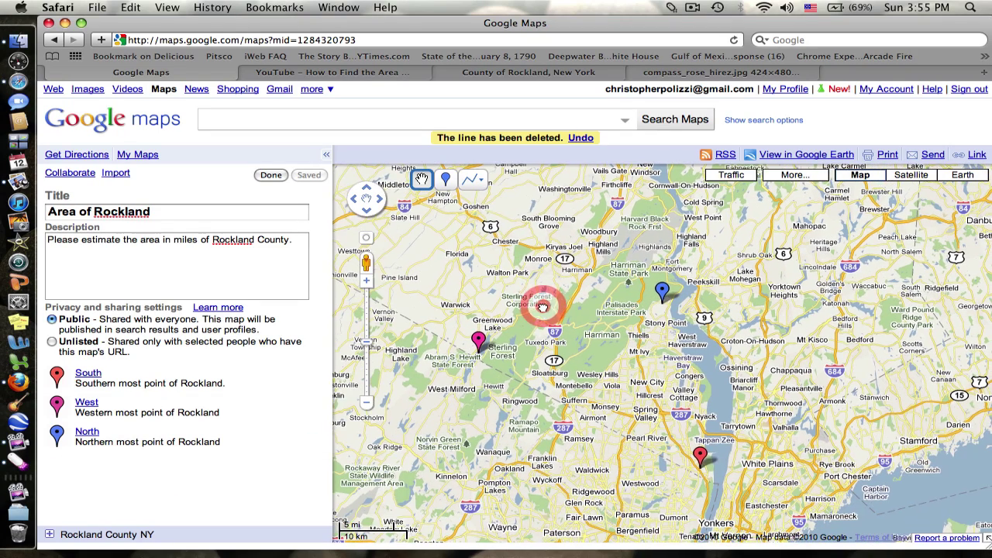
pyautogui.click(482, 184)
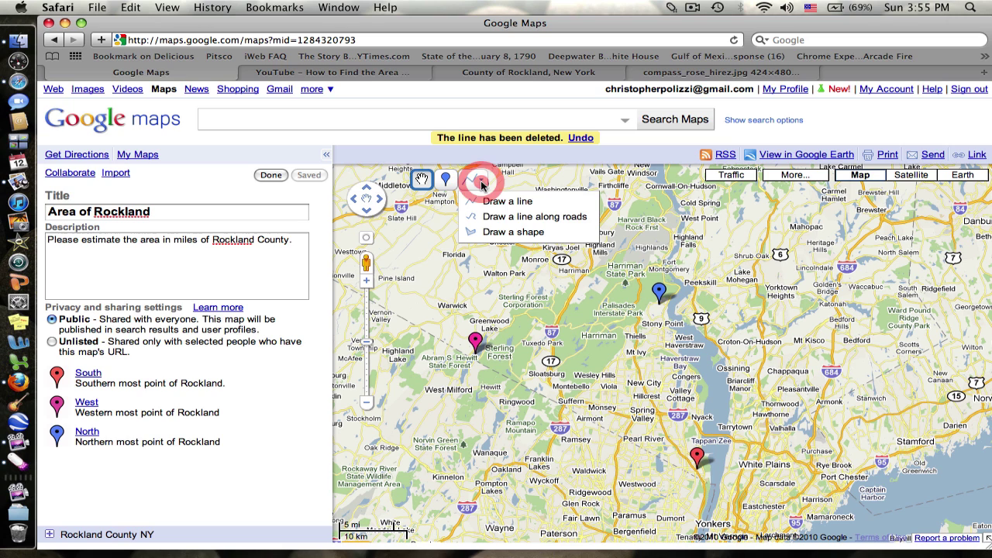
# Step: Draw a triangle shape through the West, North and South pins, closing it at West
pyautogui.click(498, 234)
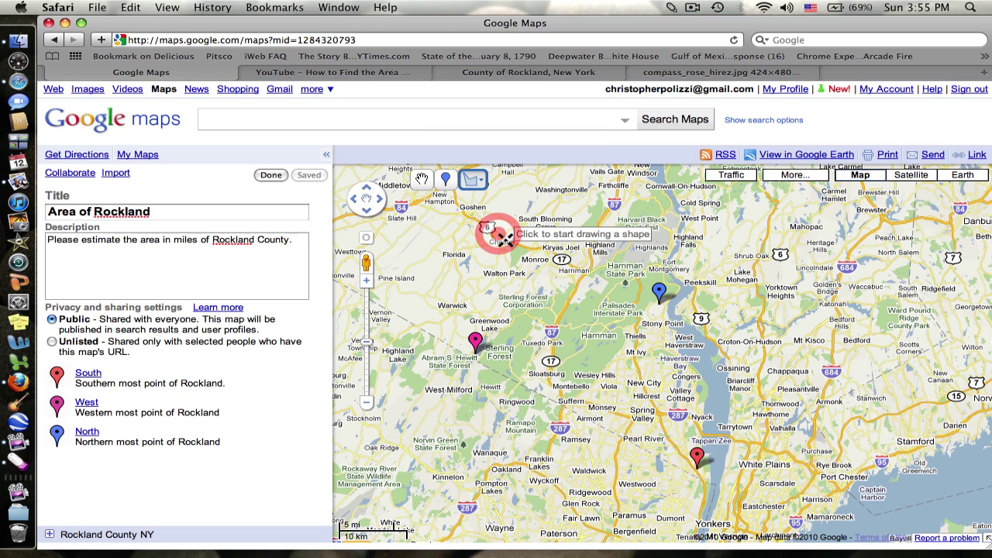
pyautogui.click(477, 361)
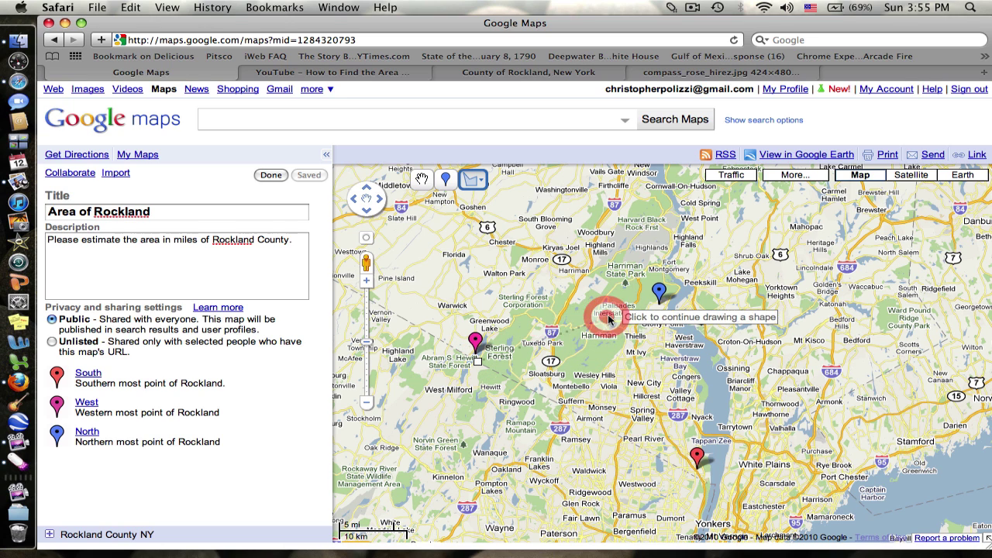
pyautogui.click(663, 306)
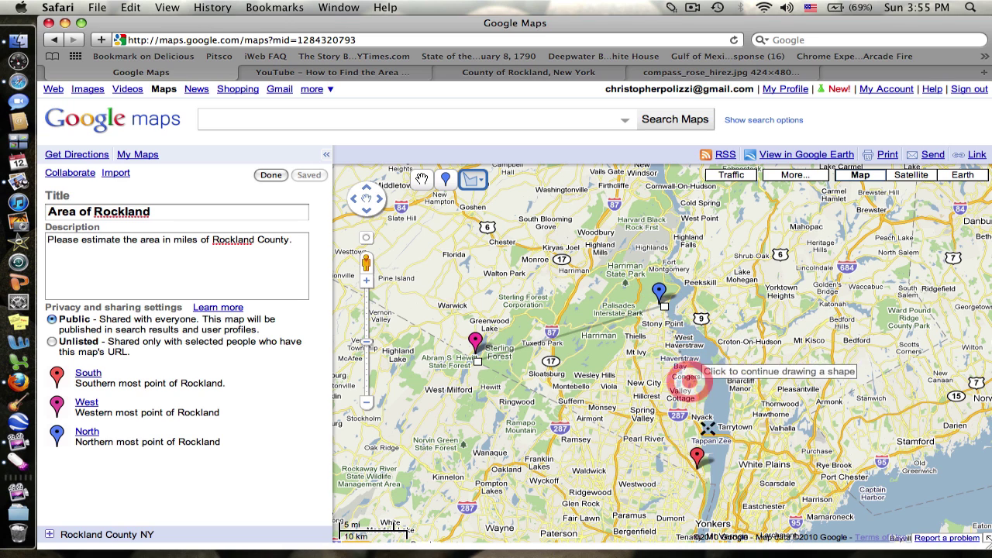
pyautogui.click(695, 471)
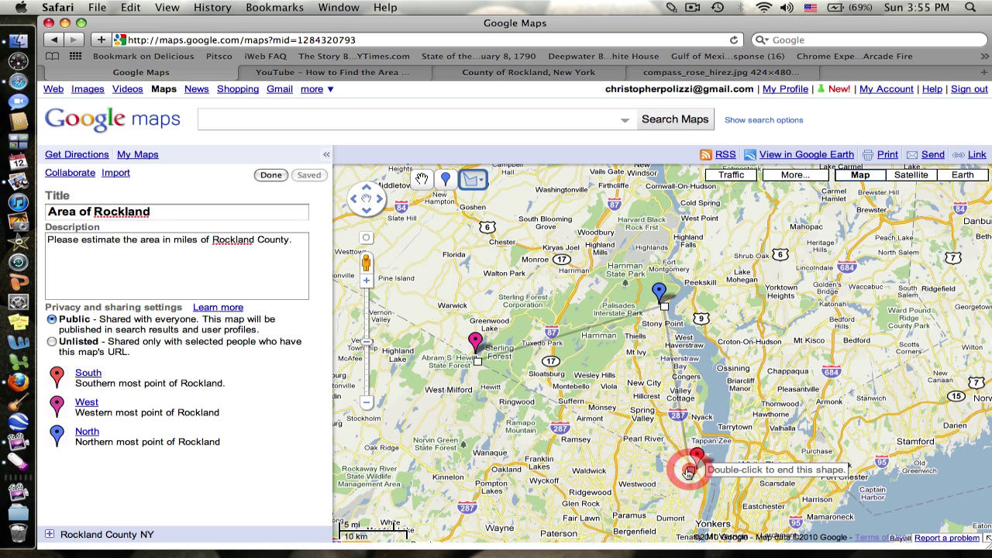
pyautogui.click(477, 364)
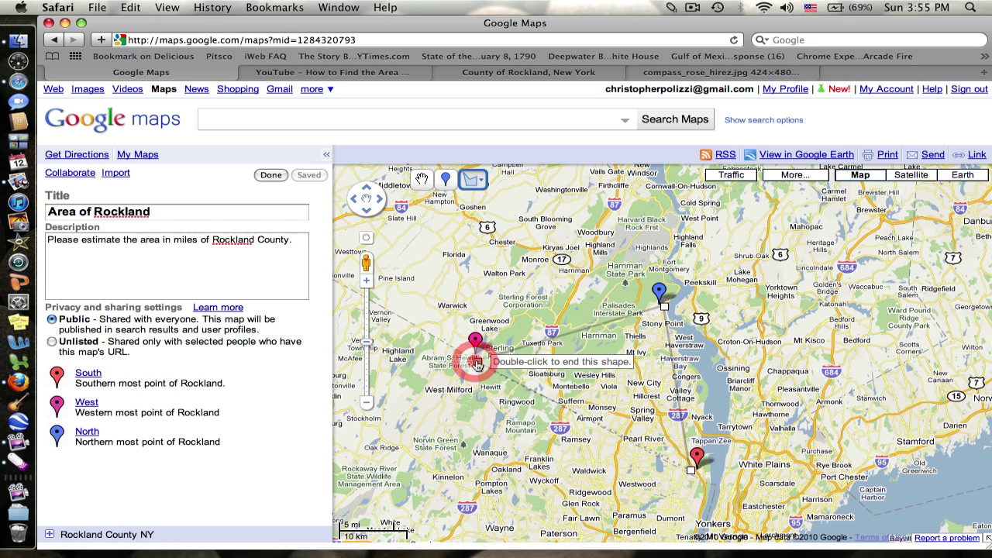
pyautogui.doubleClick(476, 364)
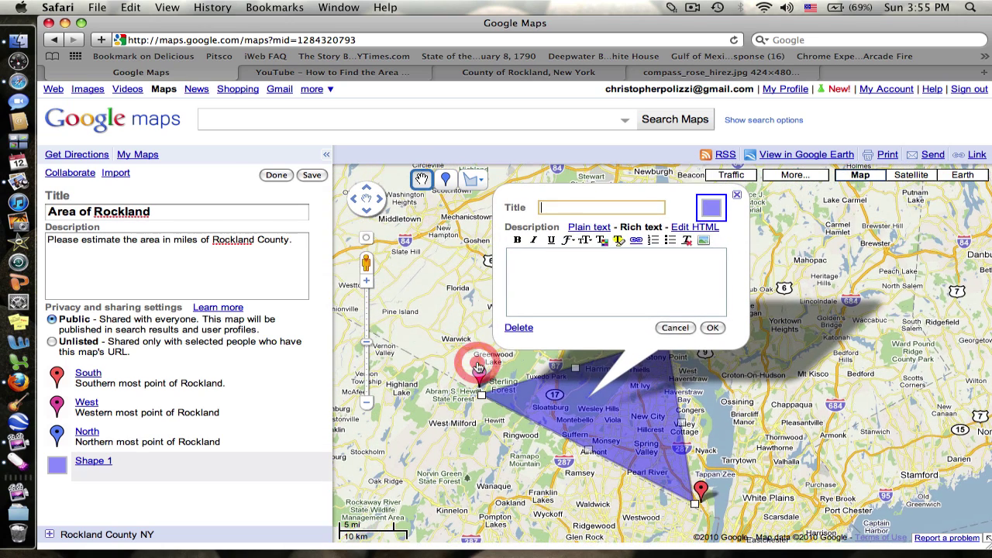
# Step: Title the shape 'Area Rockland' with the description 'Please estimate this area.'
pyautogui.click(574, 278)
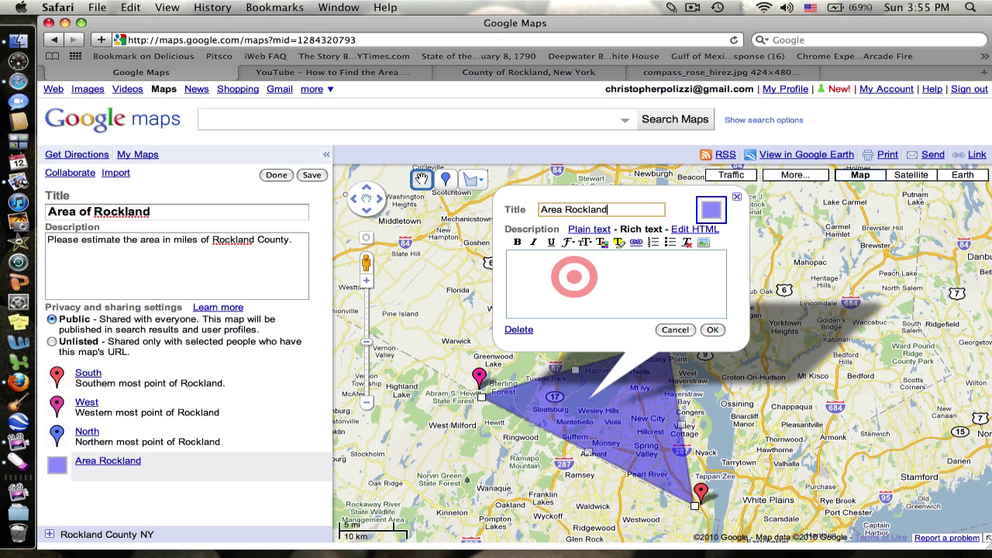
pyautogui.click(562, 287)
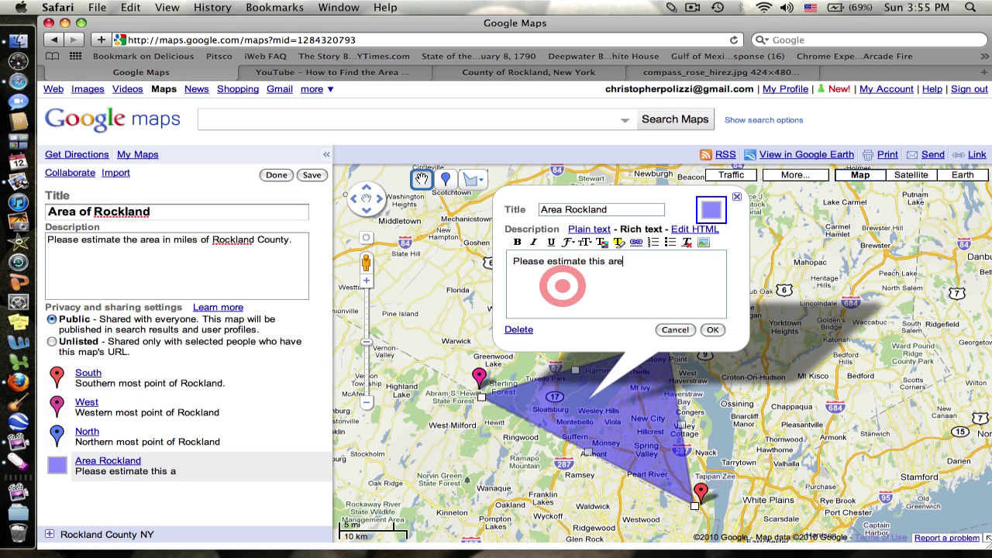
pyautogui.click(711, 330)
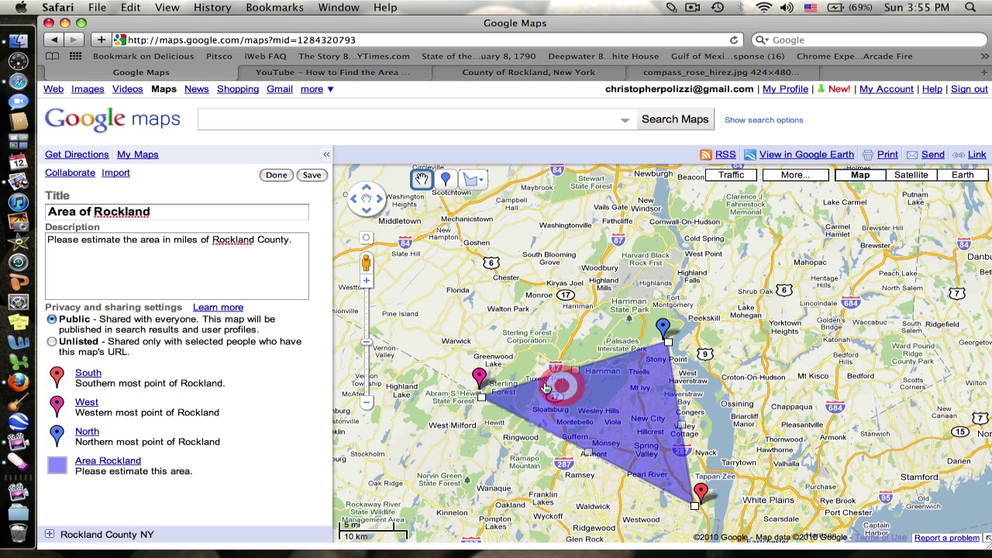
pyautogui.click(663, 361)
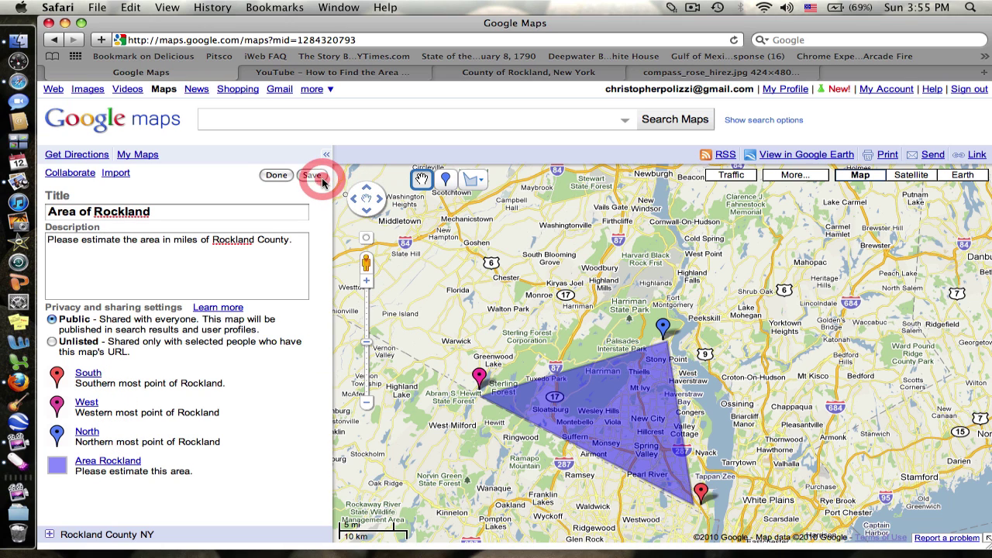
# Step: Save the Area of Rockland map and leave edit mode
pyautogui.click(658, 285)
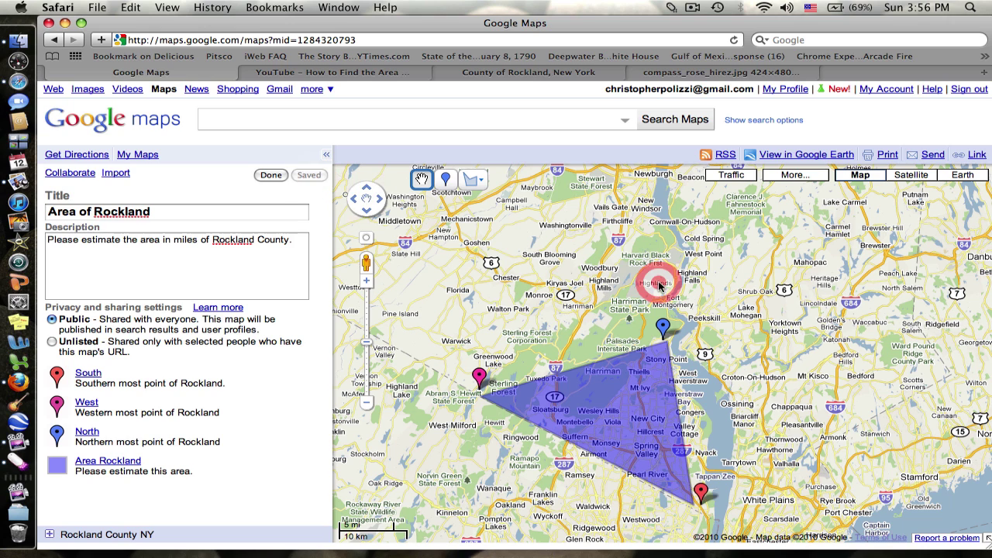
pyautogui.click(270, 174)
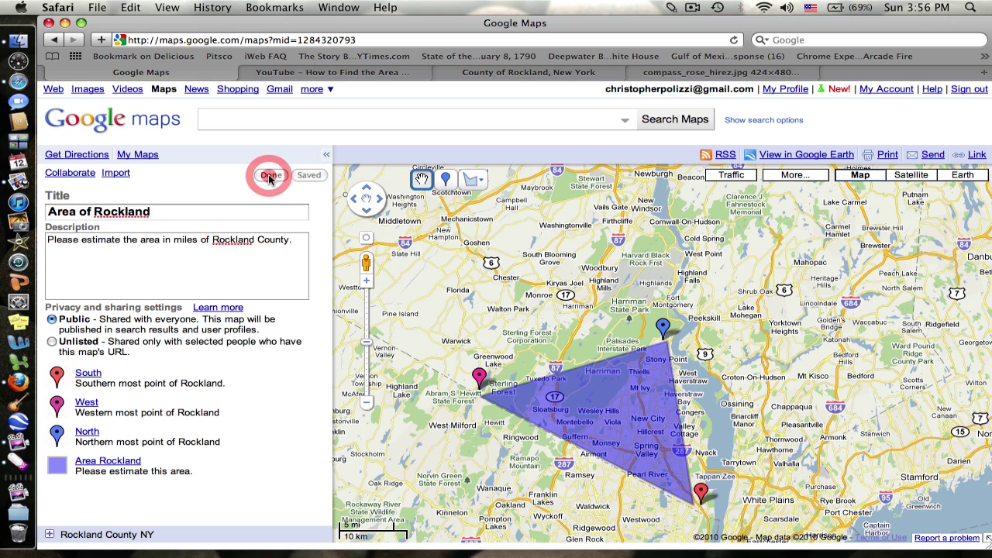
pyautogui.moveTo(767, 166)
pyautogui.moveTo(783, 22); pyautogui.dragTo(734, 26)
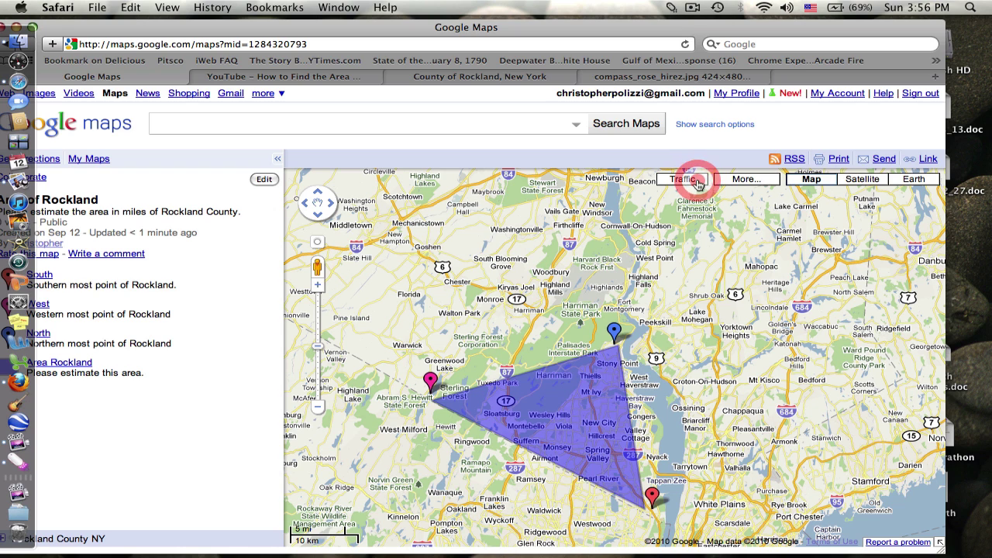
pyautogui.moveTo(743, 181)
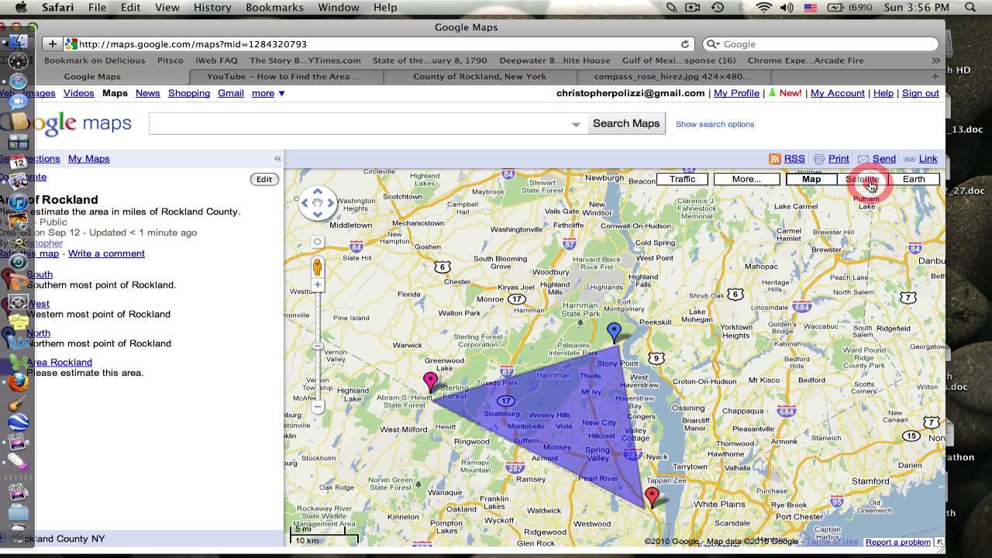
pyautogui.click(922, 159)
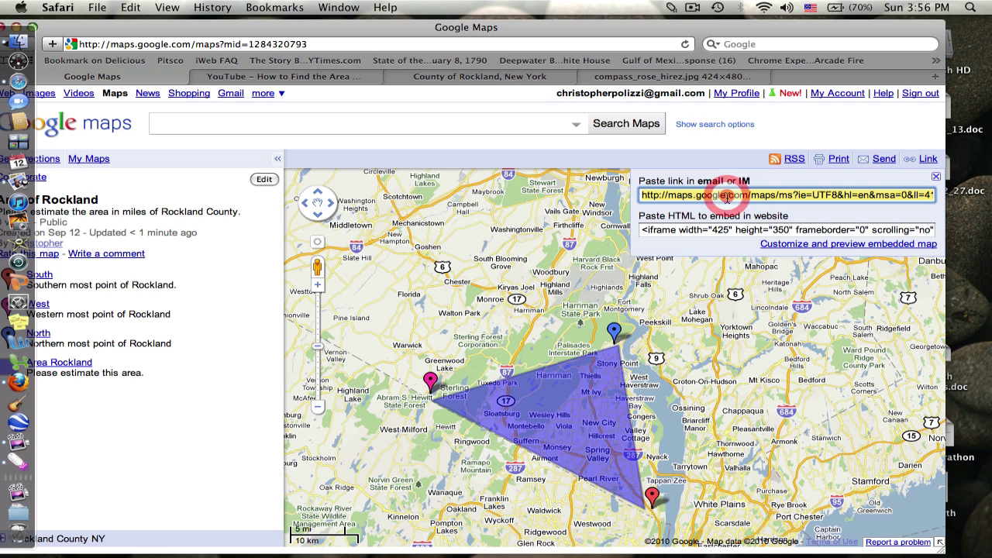
pyautogui.click(713, 229)
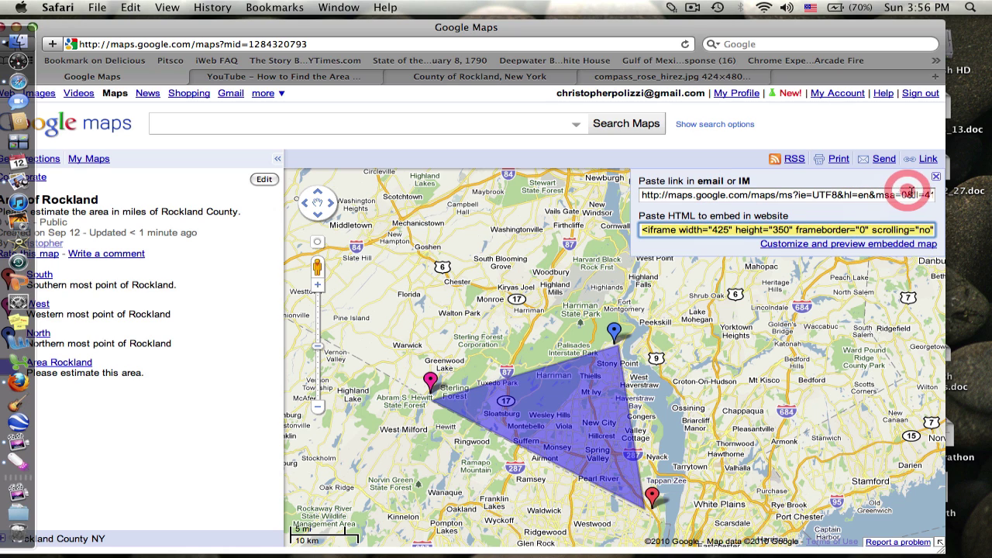
pyautogui.click(935, 181)
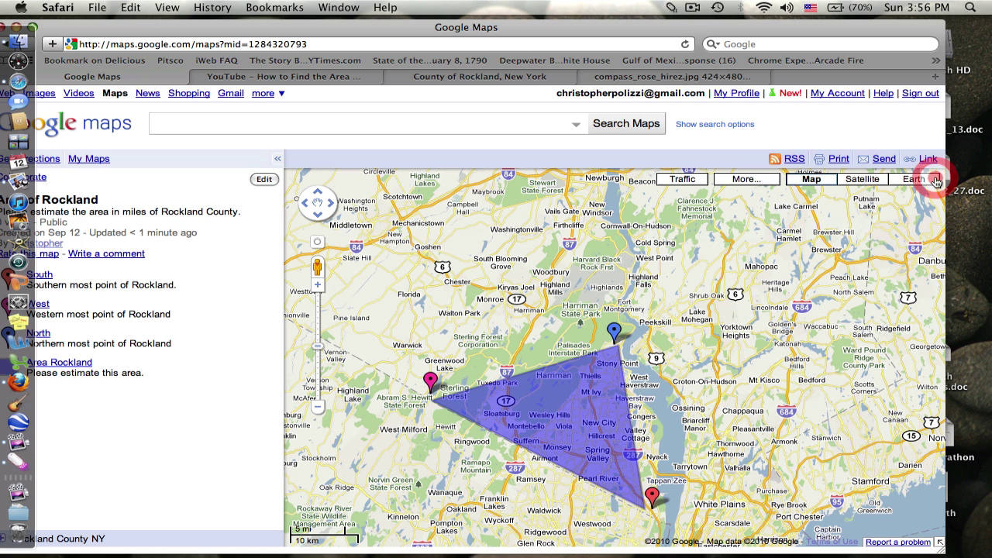
# Step: Sign out of the Google account and load the copied public map link
pyautogui.click(915, 95)
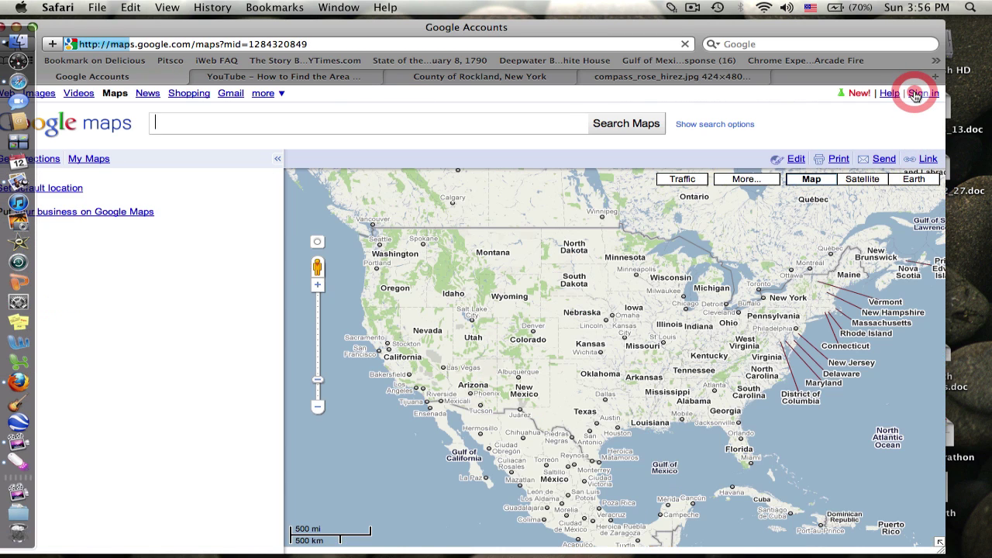
pyautogui.click(176, 44)
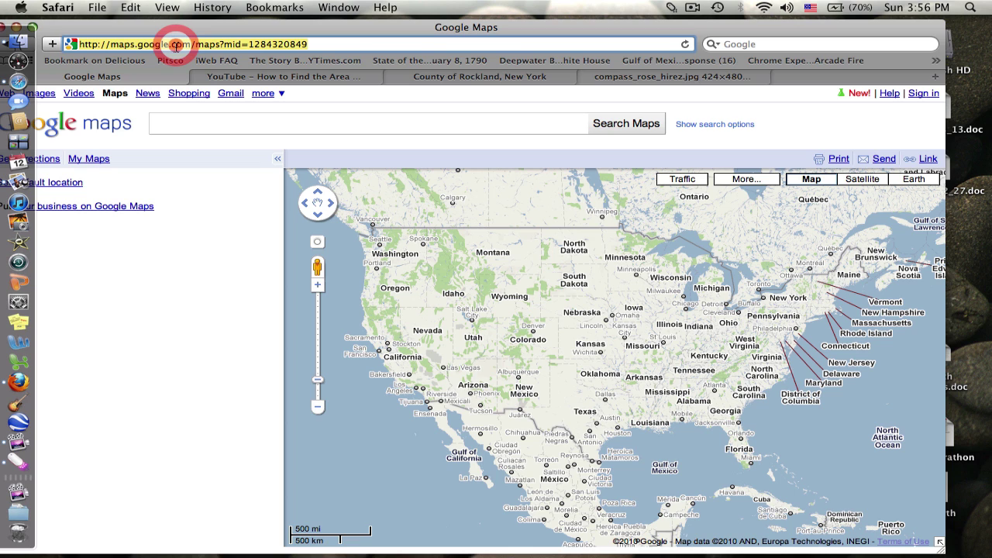
pyautogui.press('super+v')
pyautogui.press('Return')
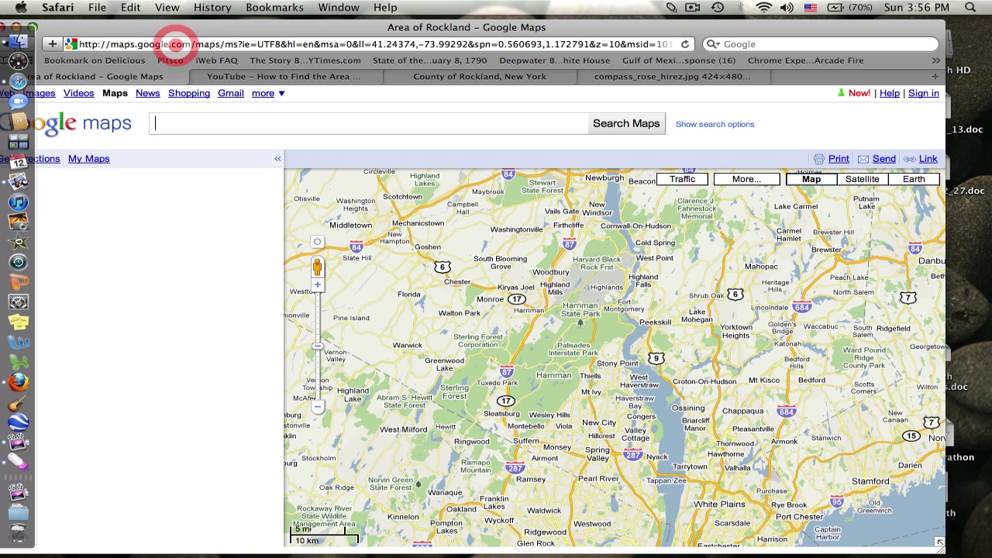
pyautogui.moveTo(122, 29); pyautogui.dragTo(165, 30)
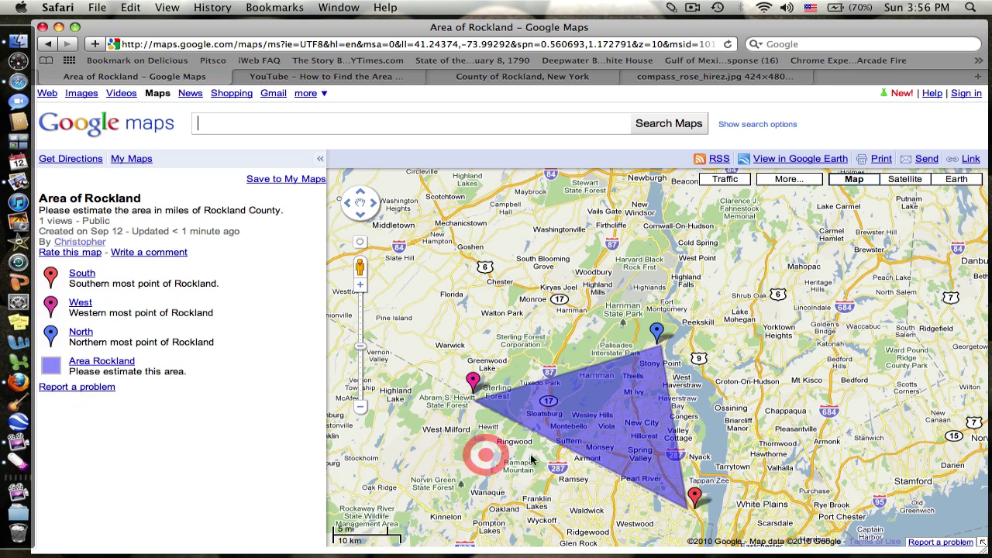
# Step: View and close the West and North placemark details on the public map
pyautogui.click(475, 378)
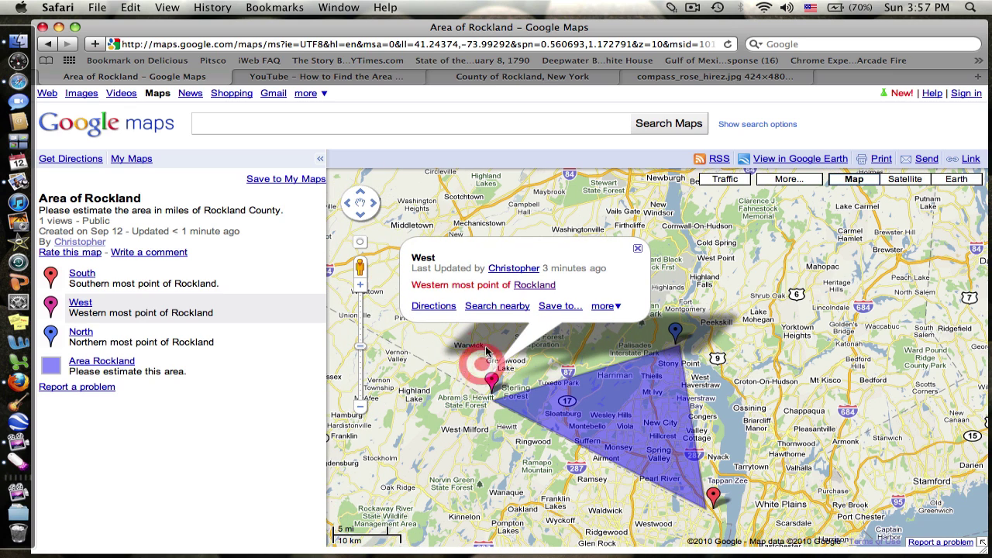
pyautogui.click(677, 332)
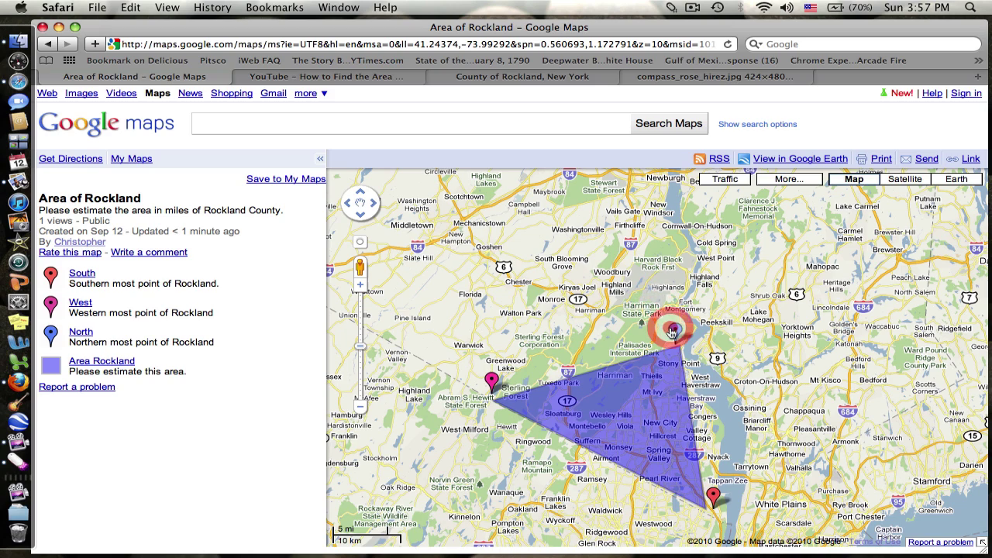
pyautogui.click(676, 332)
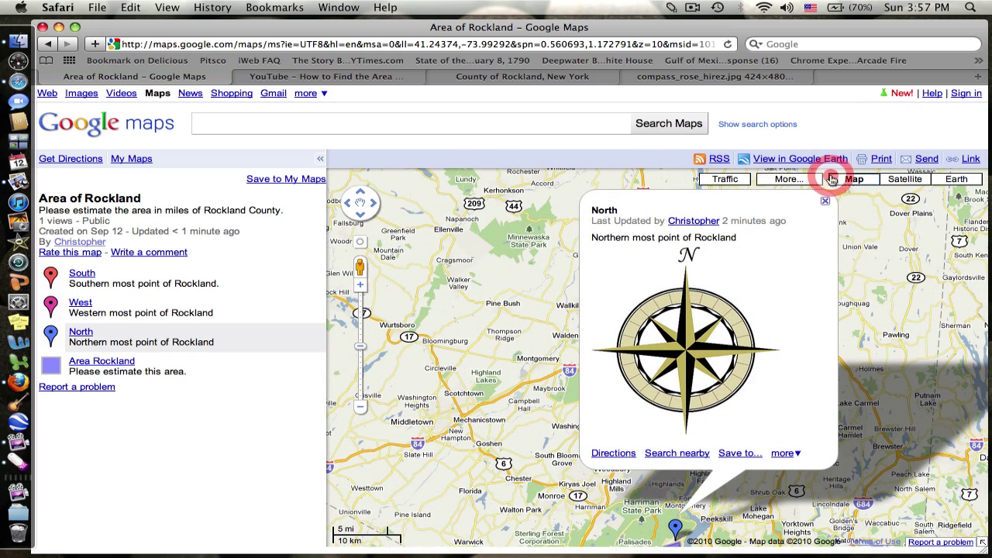
pyautogui.click(826, 203)
pyautogui.moveTo(629, 400); pyautogui.dragTo(604, 207)
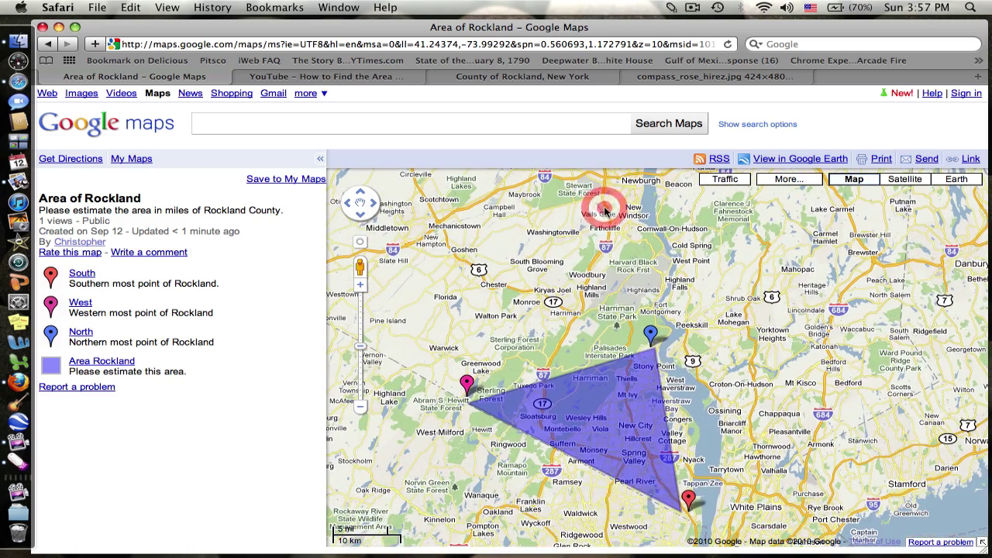
# Step: View the South and Area Rockland info, then go to the Google sign-in page
pyautogui.click(689, 500)
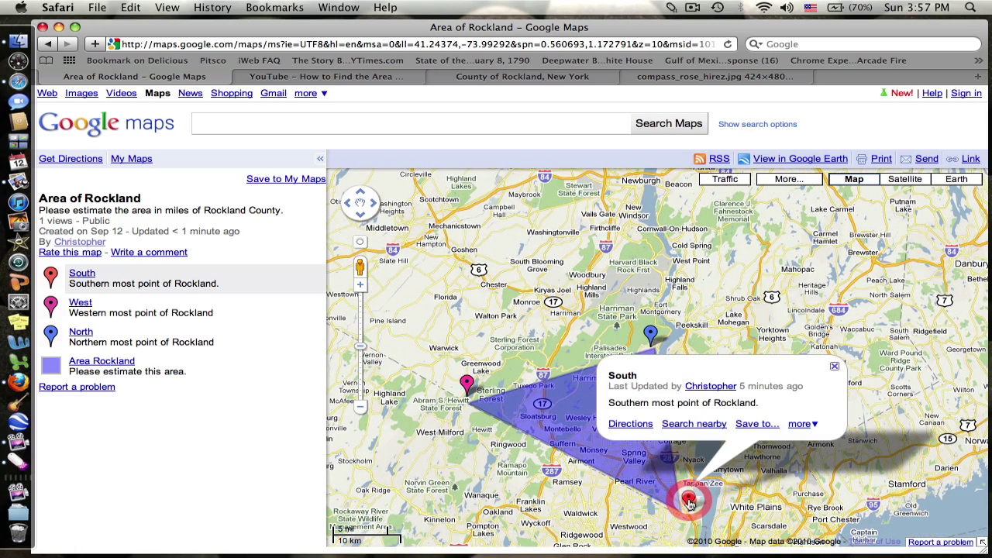
pyautogui.click(557, 409)
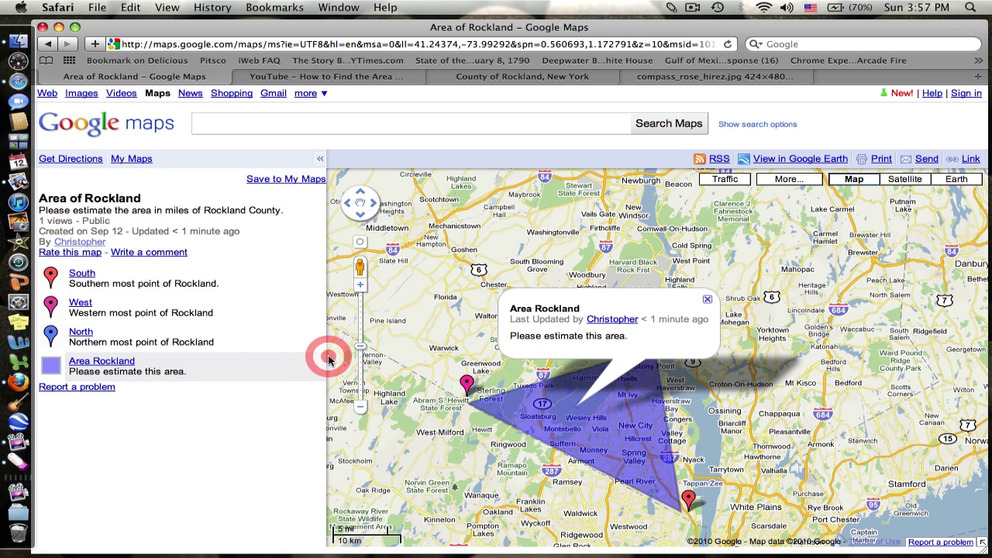
pyautogui.click(447, 444)
pyautogui.moveTo(460, 453); pyautogui.dragTo(505, 409)
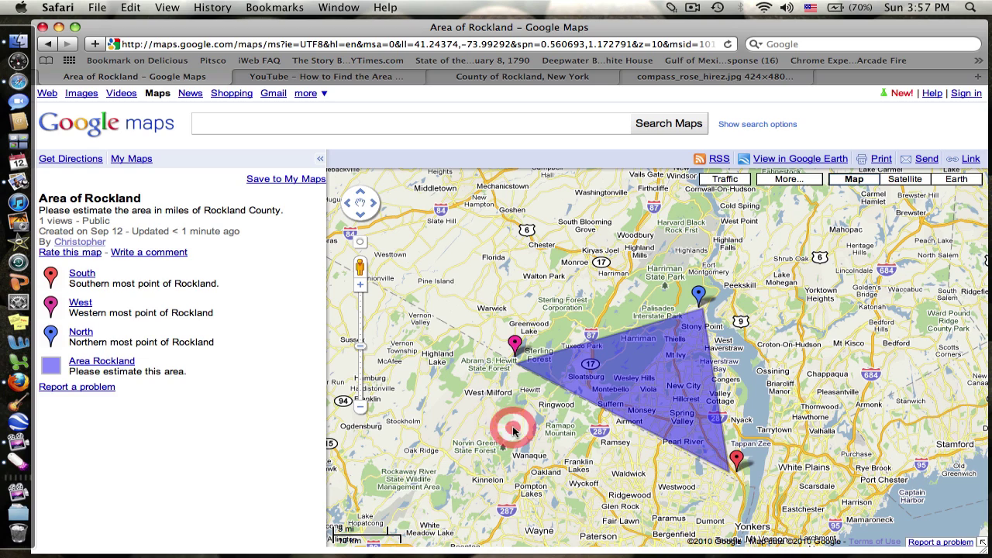
pyautogui.moveTo(622, 378); pyautogui.dragTo(573, 381)
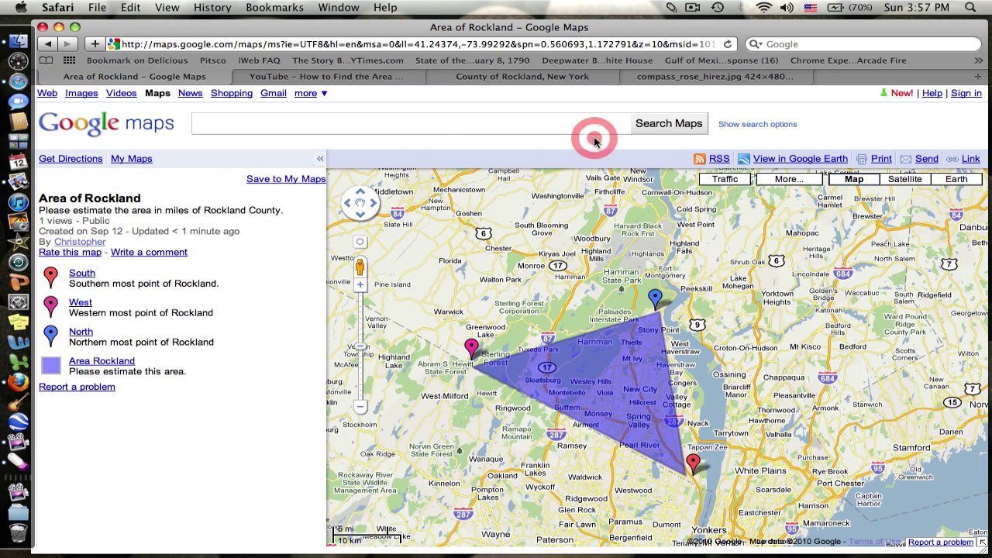
pyautogui.click(966, 93)
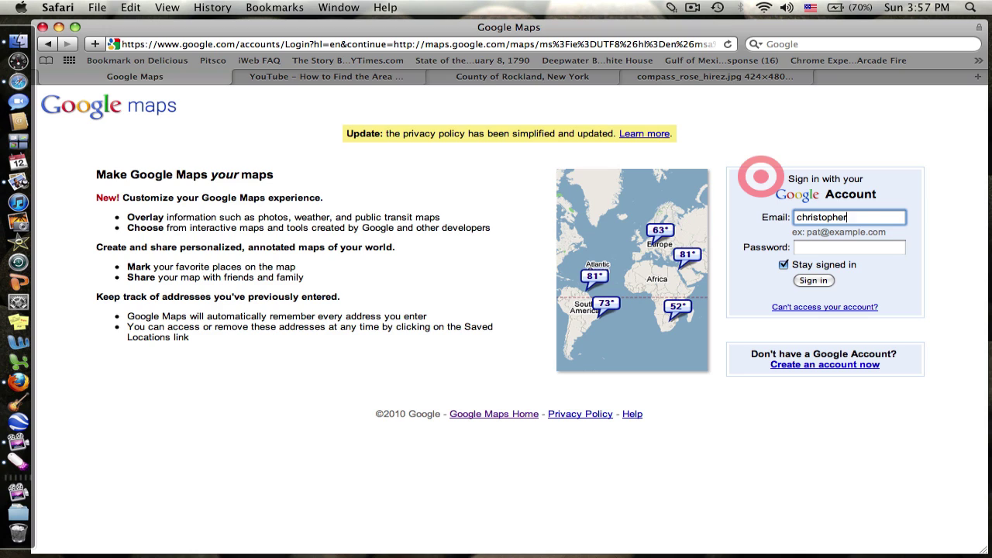
# Step: Enter the account password, sign in, and reframe the triangle on the map
pyautogui.press('Tab')
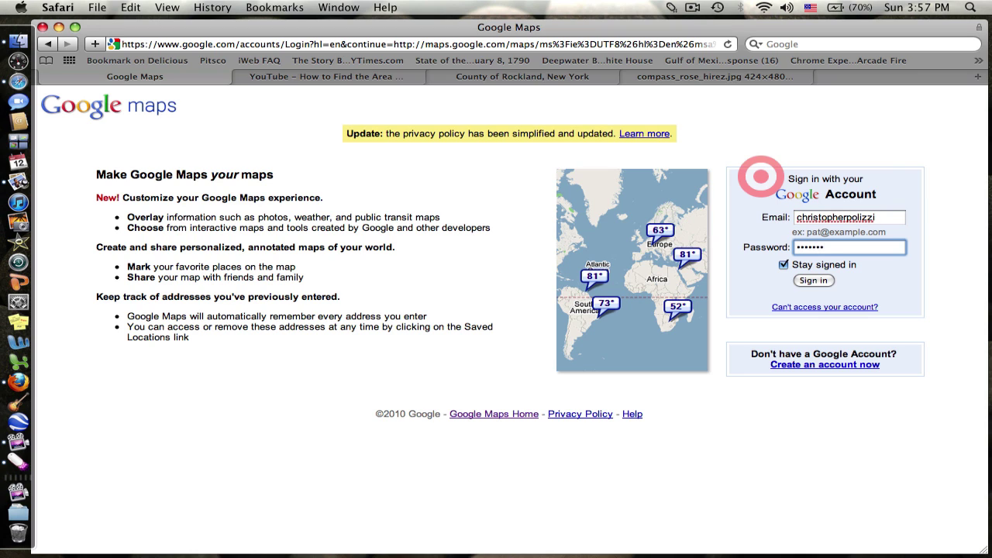
pyautogui.click(816, 282)
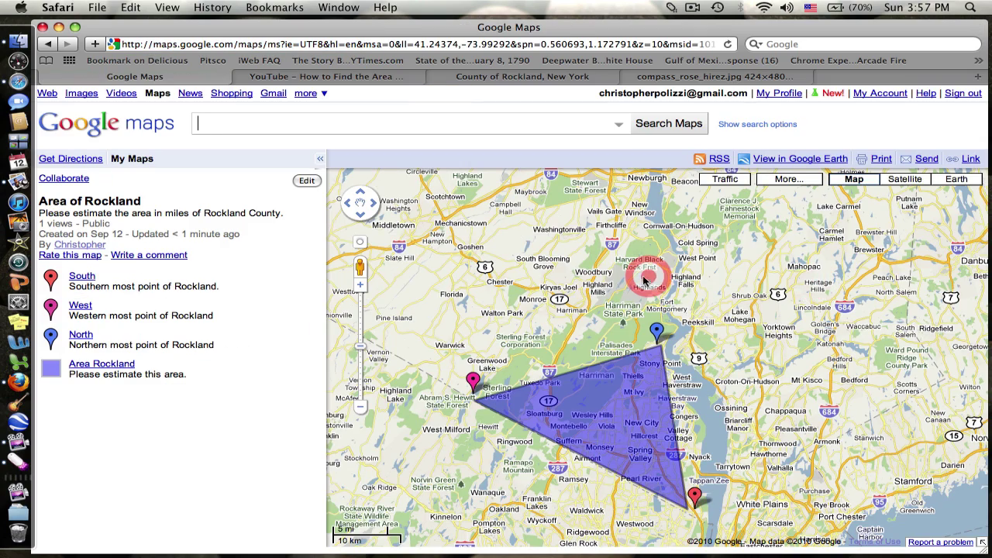
pyautogui.moveTo(542, 323); pyautogui.dragTo(518, 253)
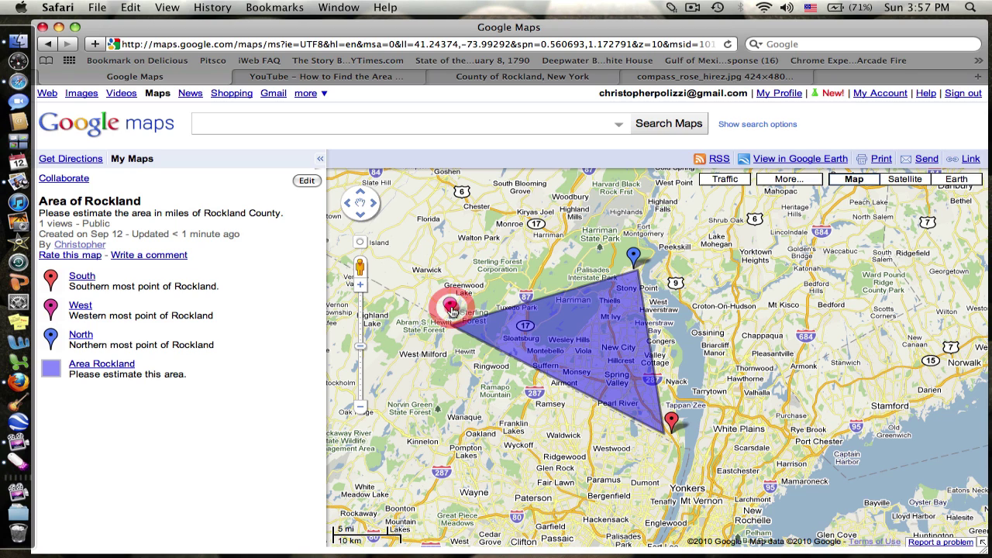
# Step: Select the embed code of YouTube's 'How to Find the Area of a Triangle' video, then return to the map
pyautogui.click(380, 76)
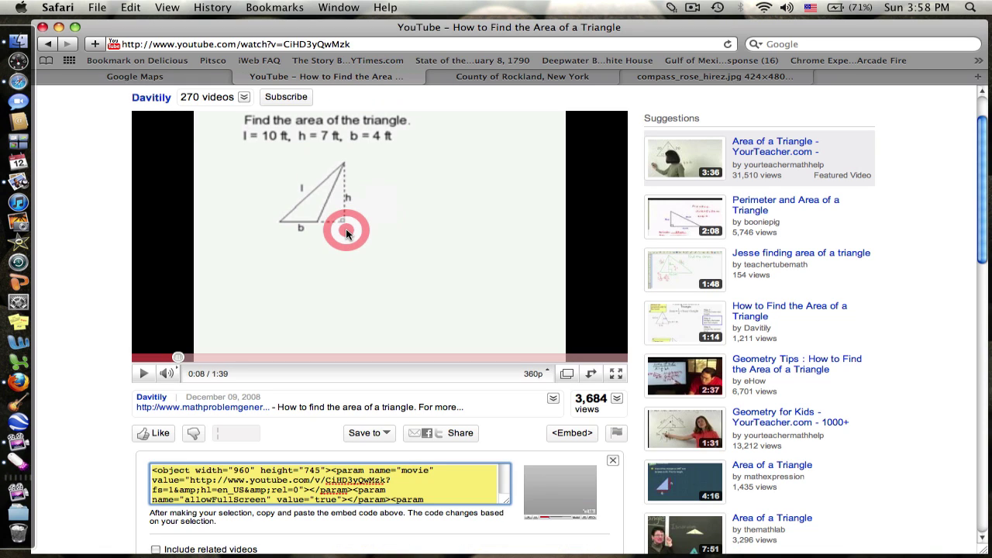
pyautogui.click(581, 434)
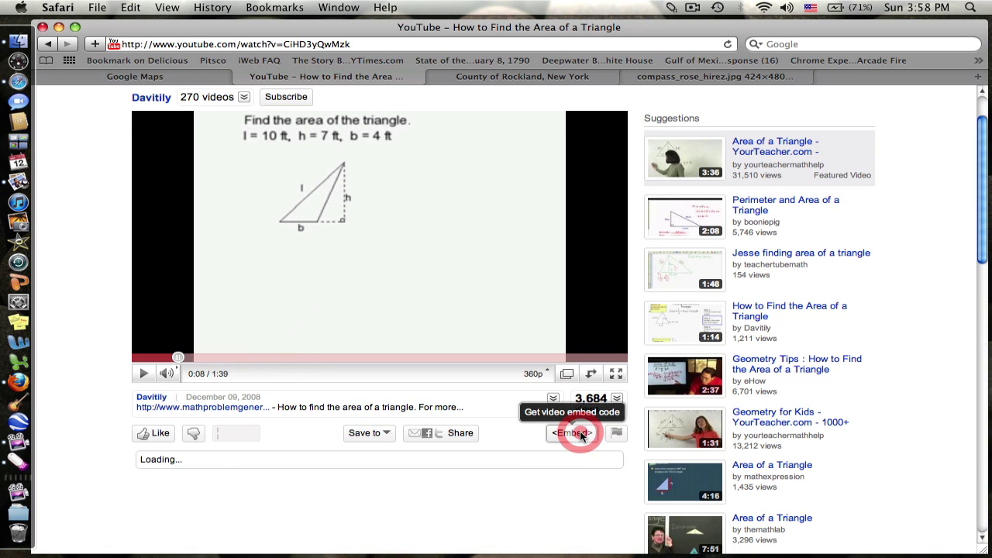
pyautogui.click(584, 435)
pyautogui.click(321, 498)
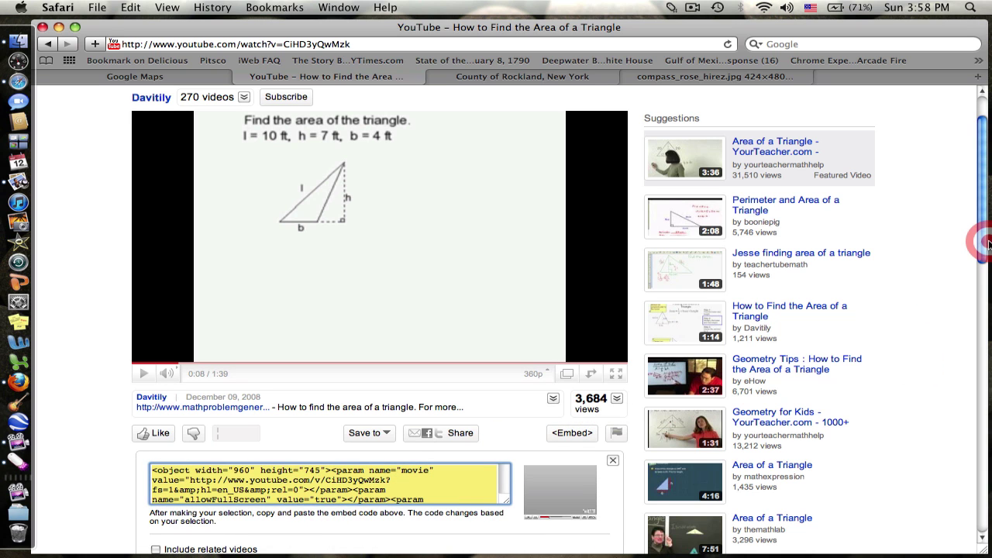
pyautogui.scroll(-3, 982, 245)
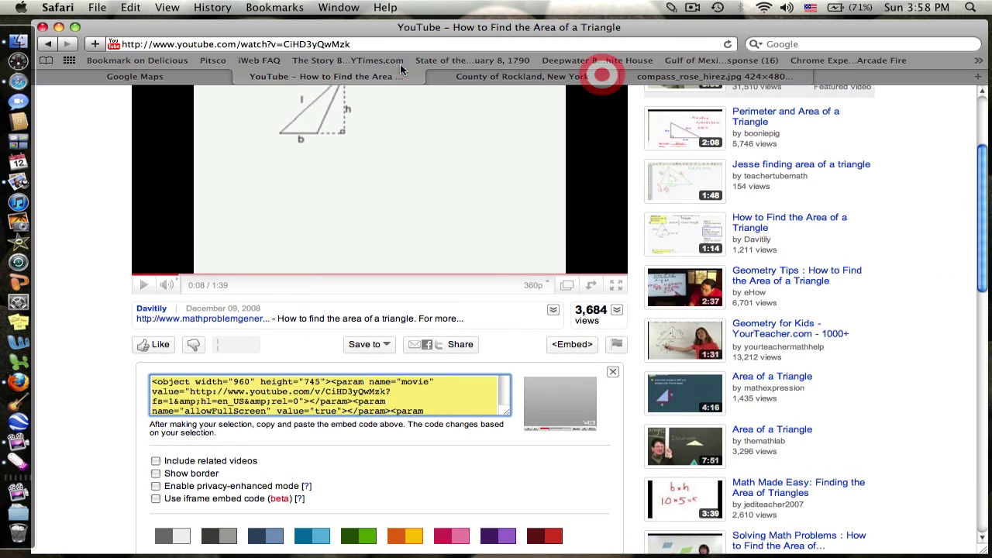
pyautogui.click(207, 75)
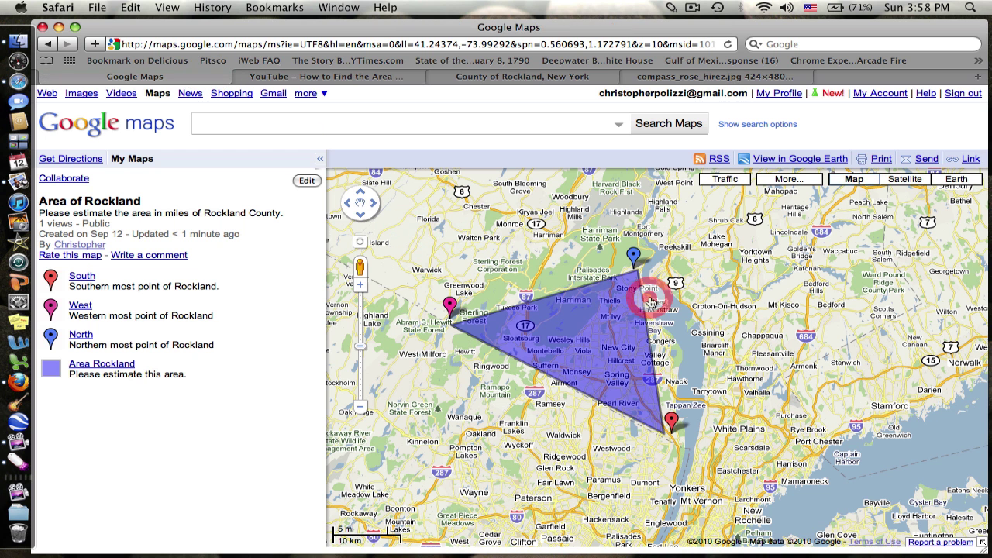
# Step: Paste the video embed code at the end of the West placemark's HTML description
pyautogui.click(449, 308)
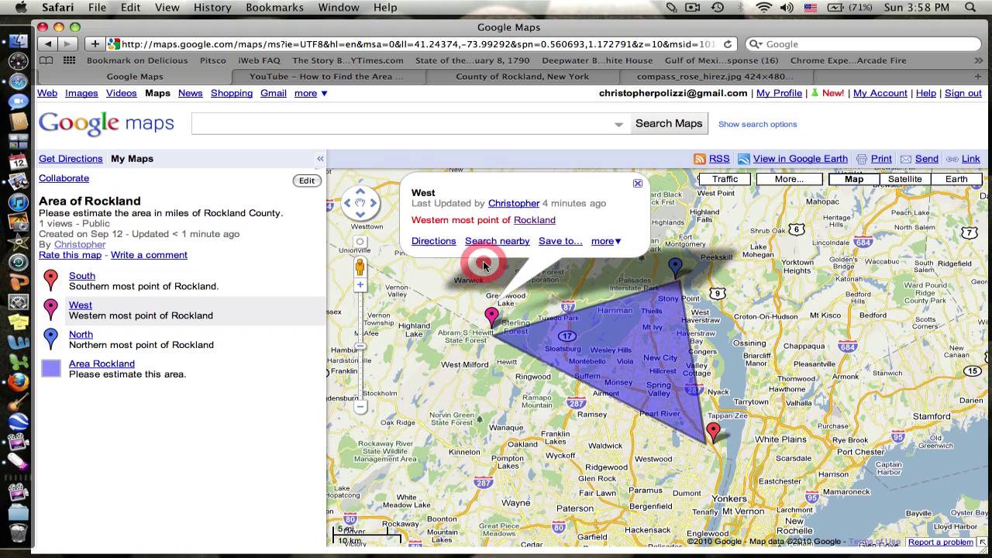
pyautogui.click(306, 184)
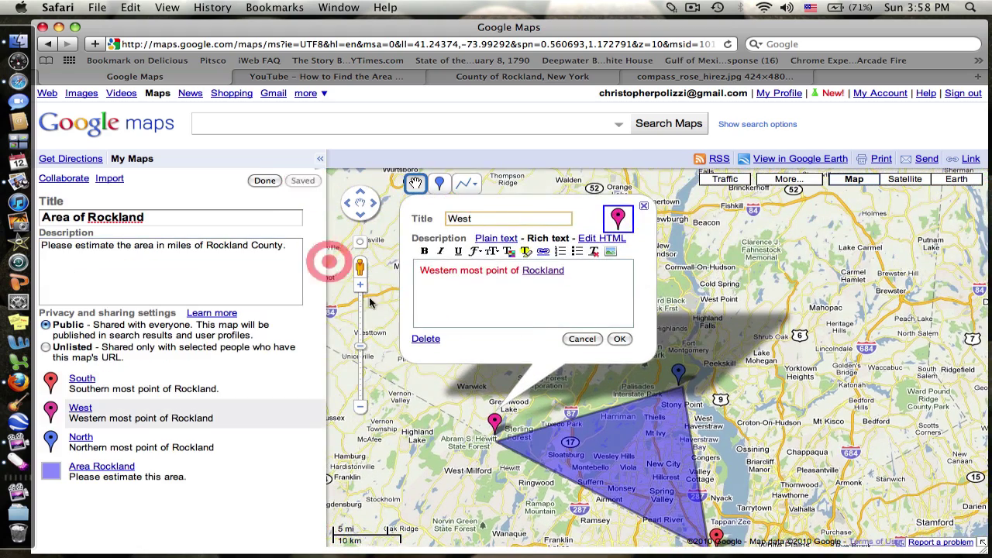
pyautogui.click(591, 241)
pyautogui.click(467, 310)
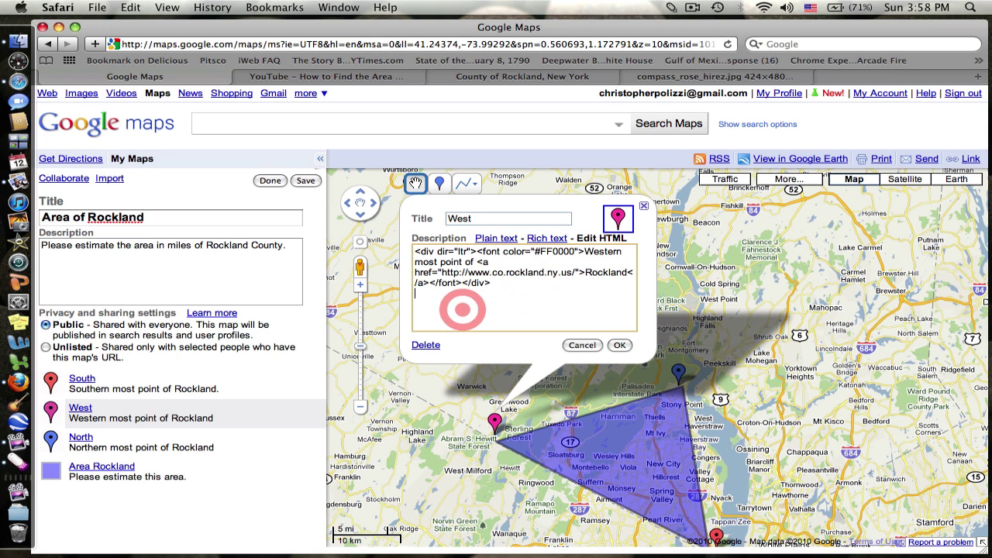
pyautogui.press('super+v')
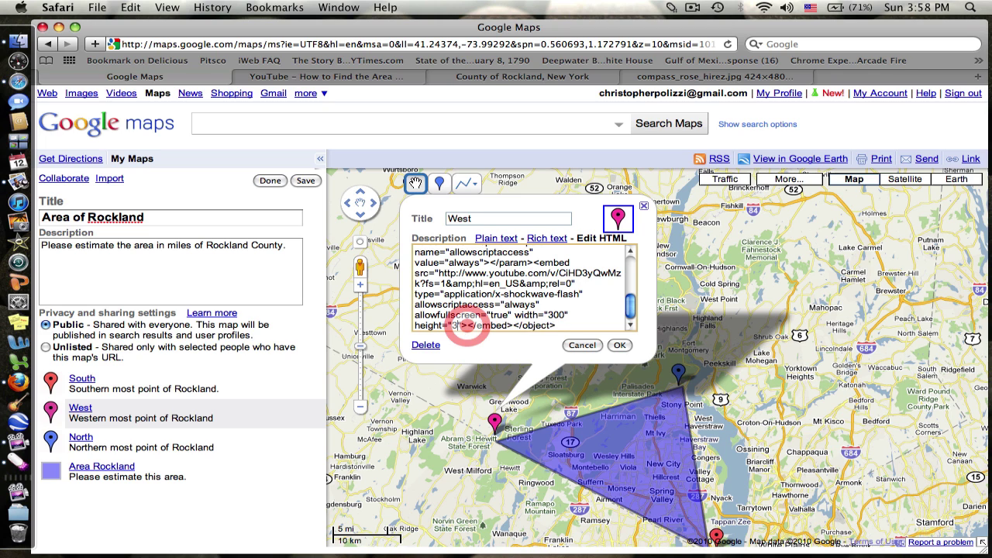
pyautogui.click(615, 347)
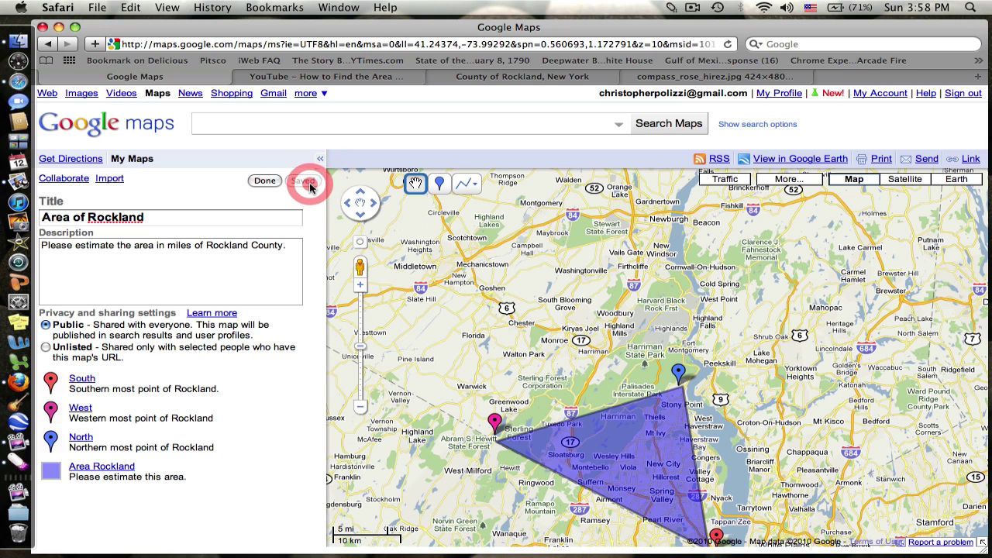
# Step: Check the West description in Rich text view and confirm the edits
pyautogui.click(496, 419)
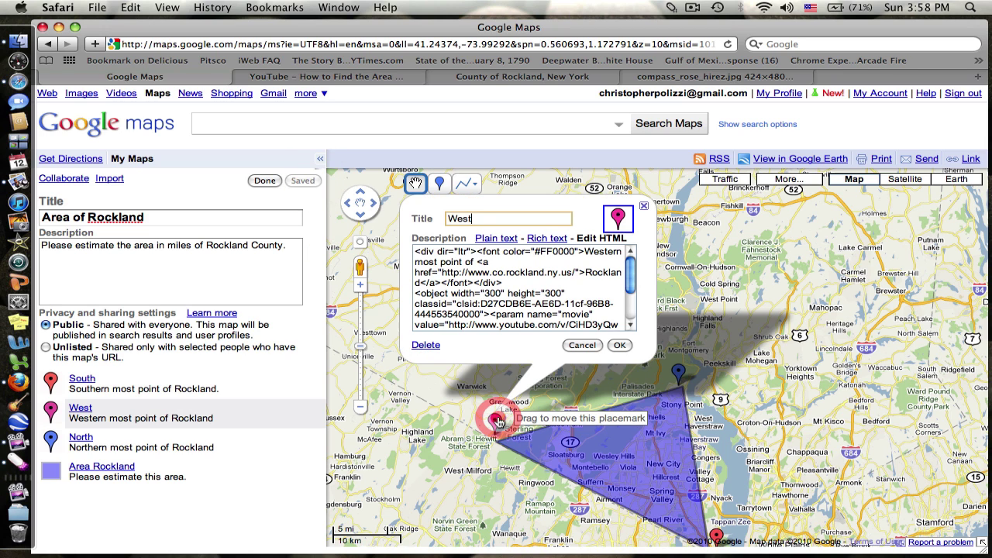
pyautogui.click(547, 237)
pyautogui.click(636, 271)
pyautogui.moveTo(637, 271); pyautogui.dragTo(627, 283)
pyautogui.click(625, 338)
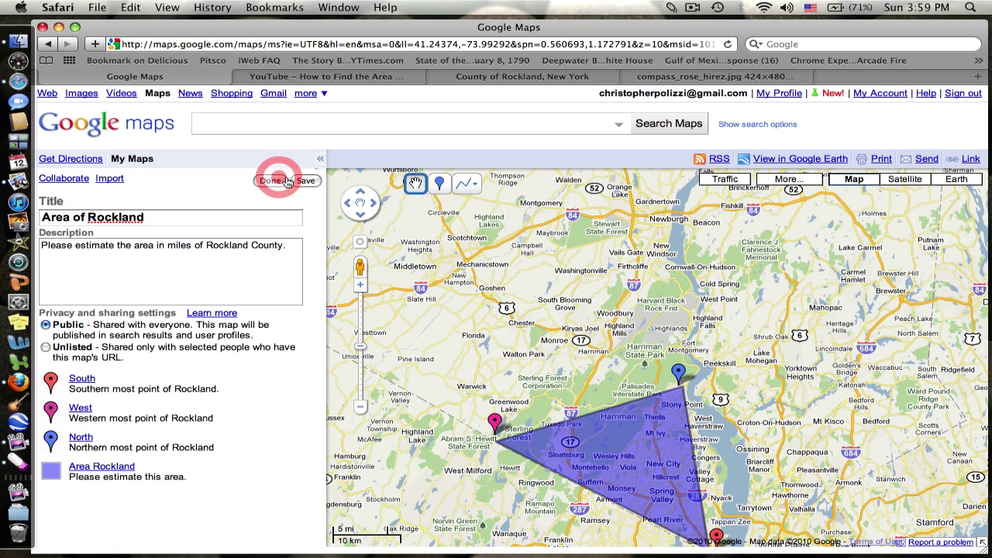
# Step: Save the Area of Rockland map, get its shareable link, sign out, and reload the public map
pyautogui.click(303, 183)
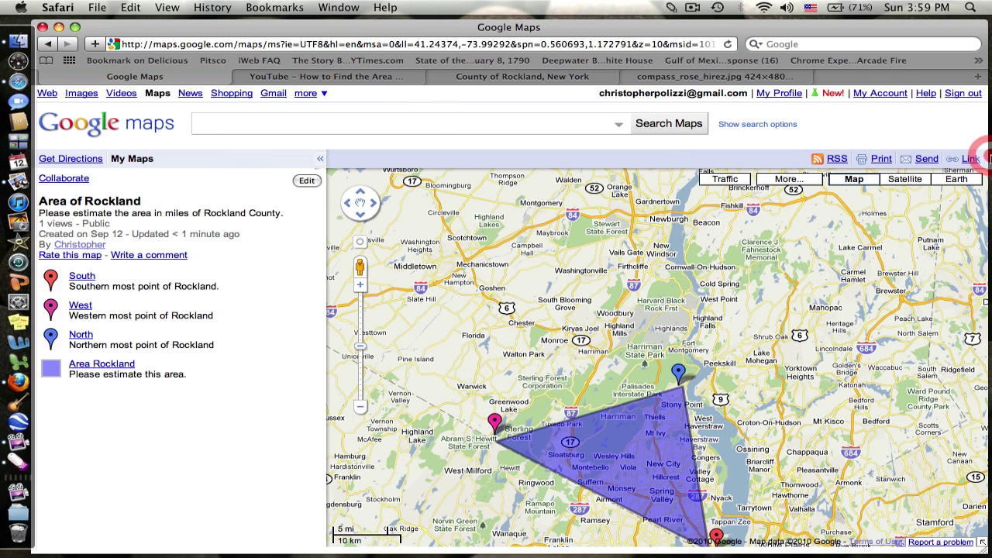
pyautogui.click(971, 159)
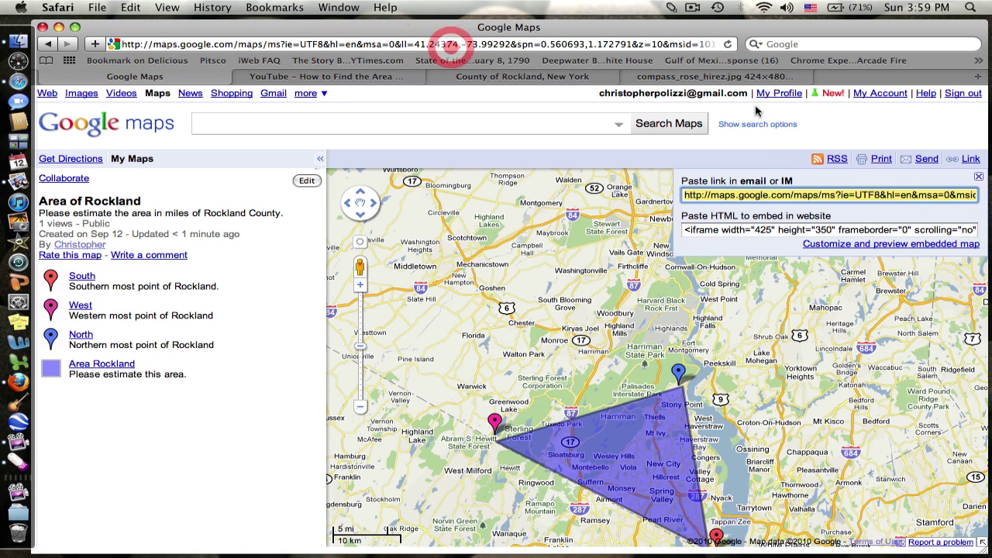
pyautogui.click(963, 94)
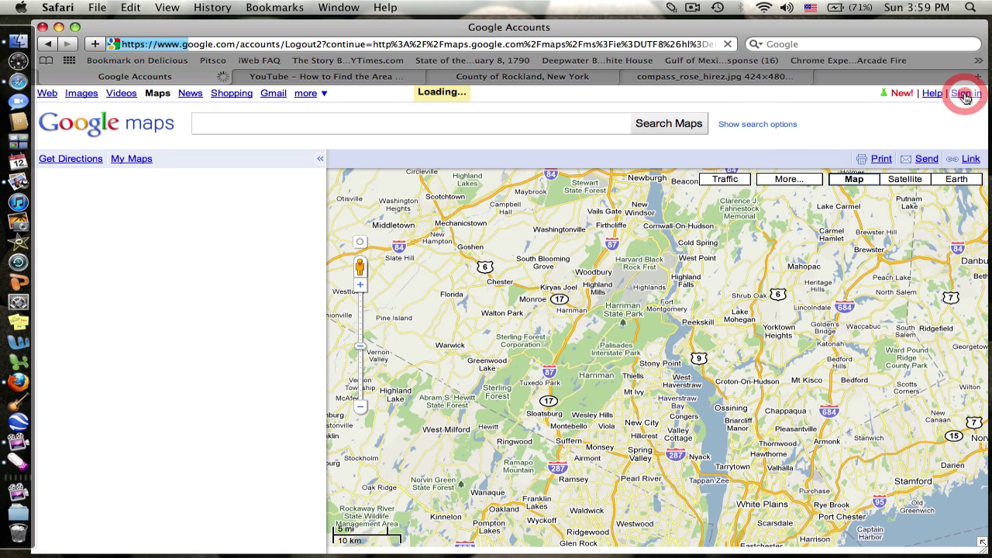
pyautogui.click(283, 44)
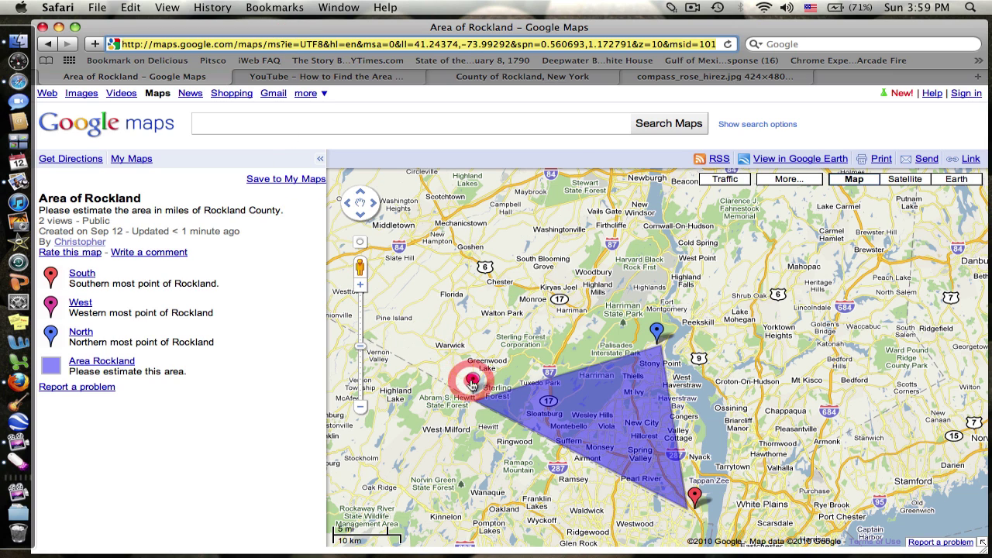
pyautogui.press('Return')
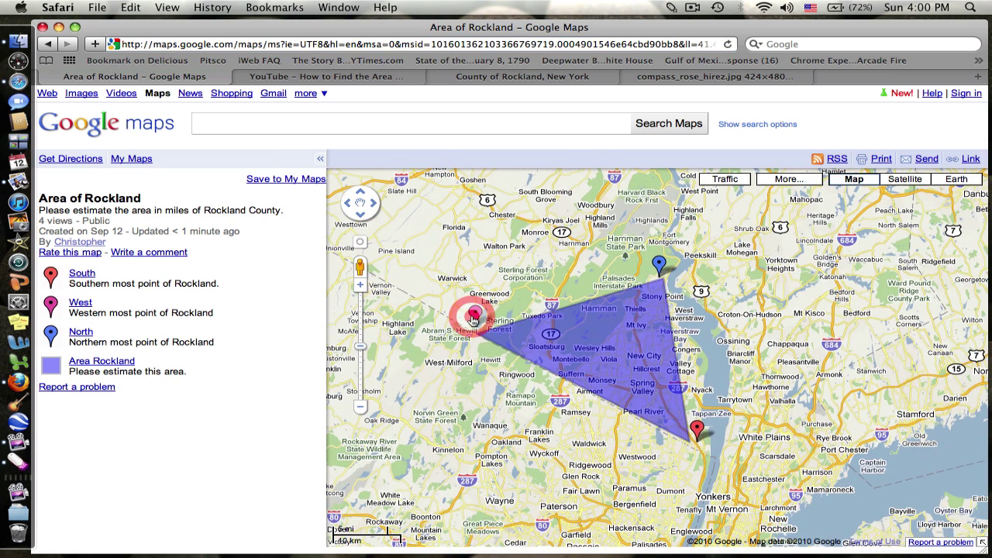
pyautogui.click(474, 317)
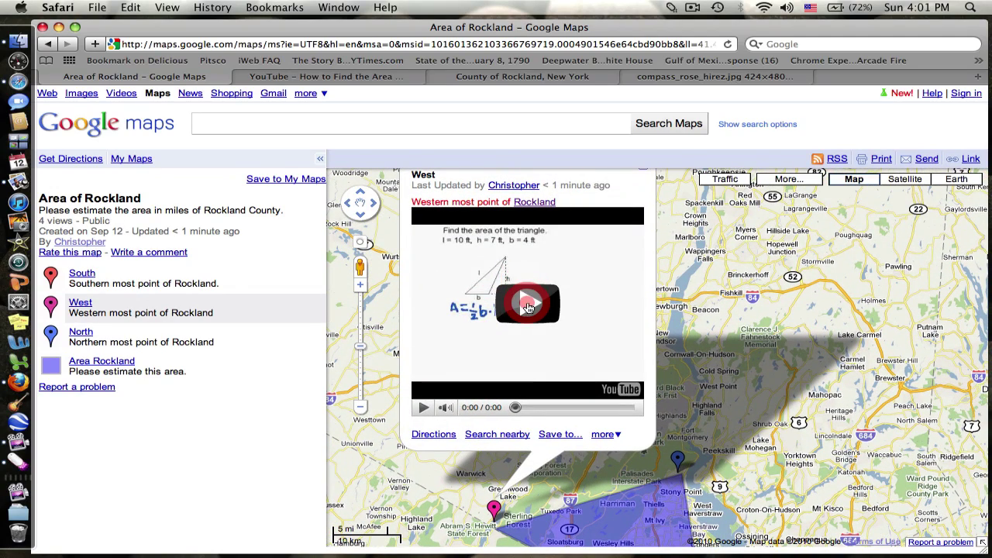
pyautogui.click(528, 307)
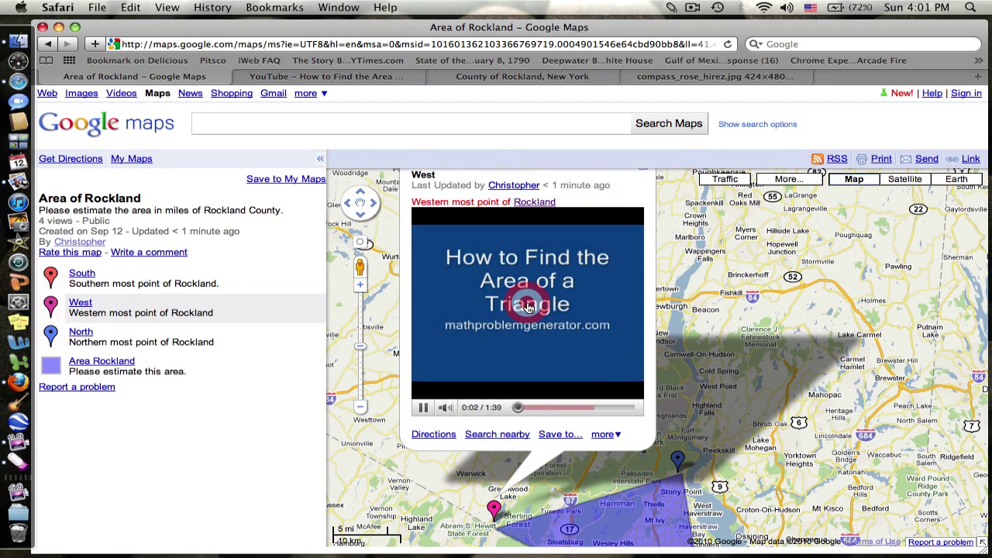
pyautogui.click(426, 408)
pyautogui.click(729, 357)
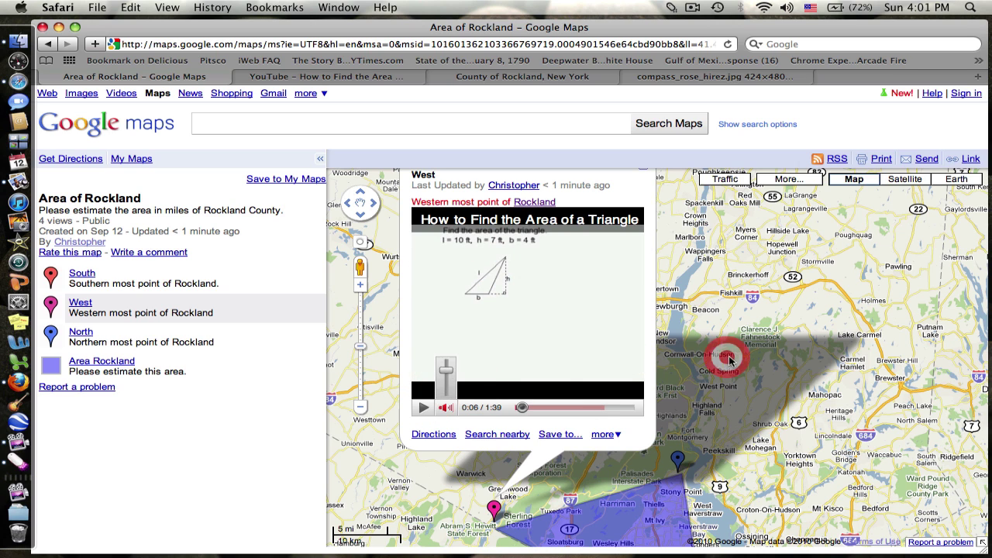
pyautogui.click(671, 245)
pyautogui.moveTo(586, 376); pyautogui.dragTo(532, 217)
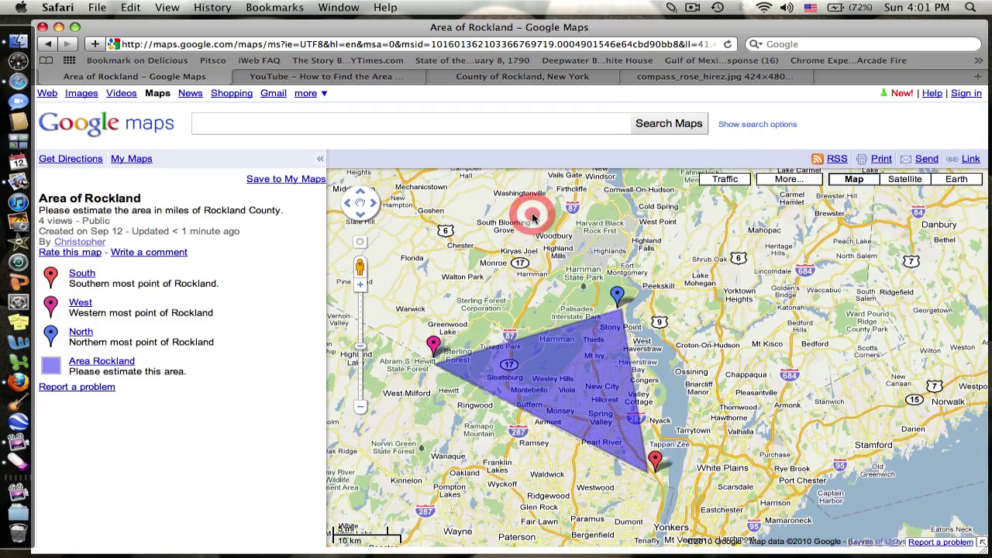